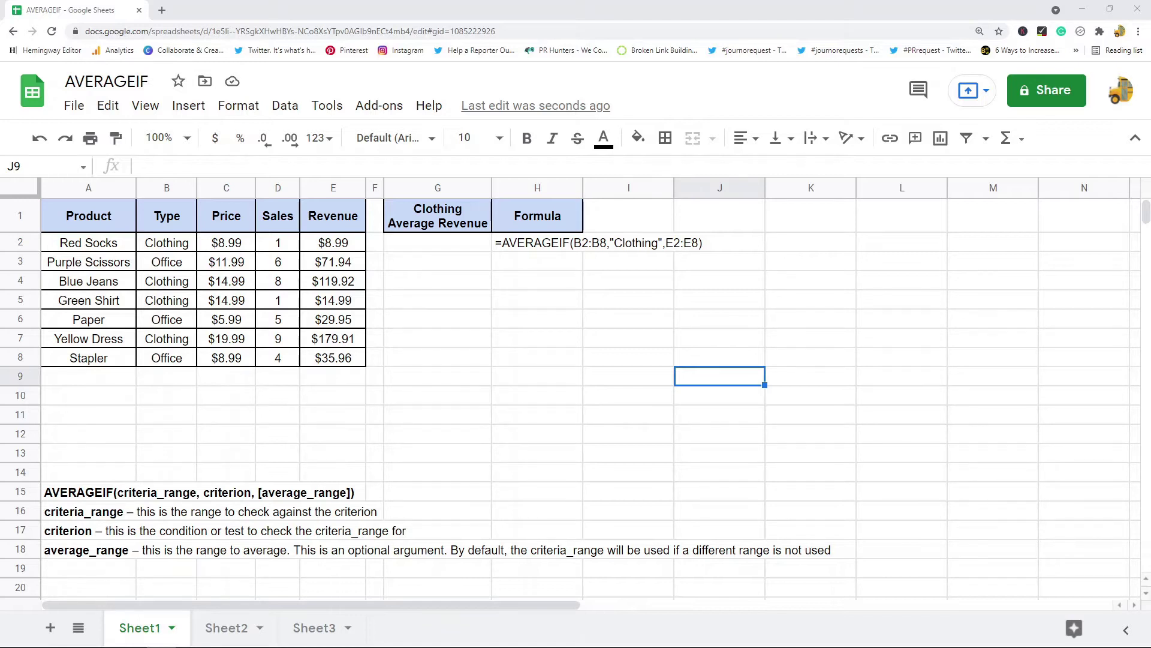
# Review the AVERAGEIF syntax and argument explanations in rows 15–18
pyautogui.click(102, 496)
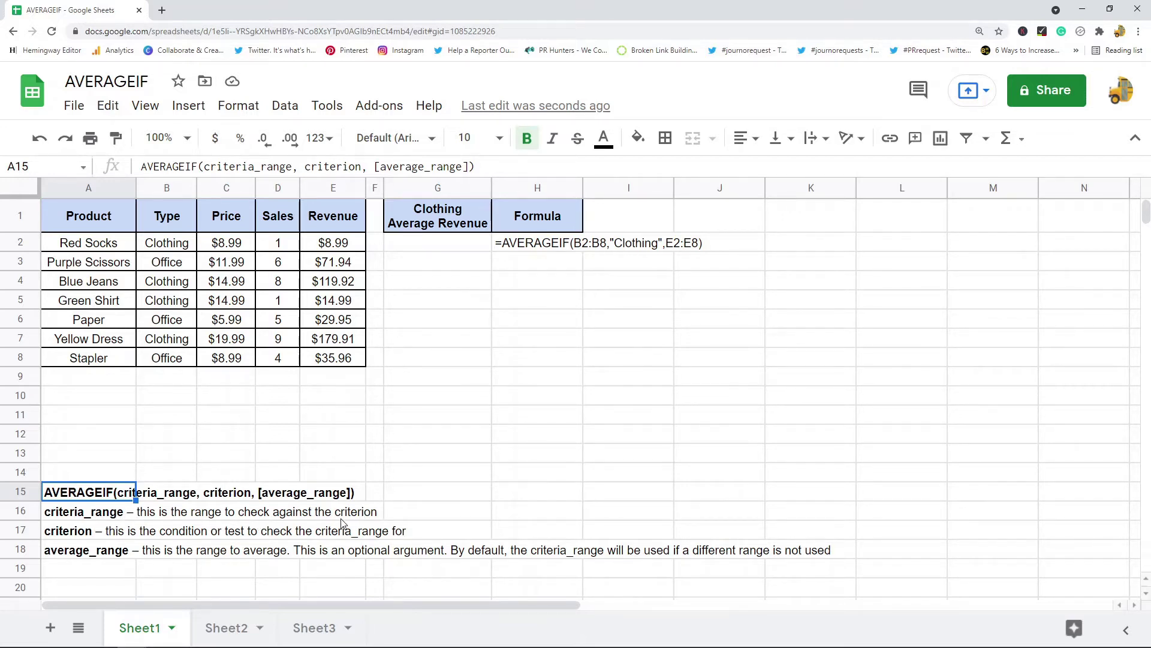
pyautogui.click(74, 536)
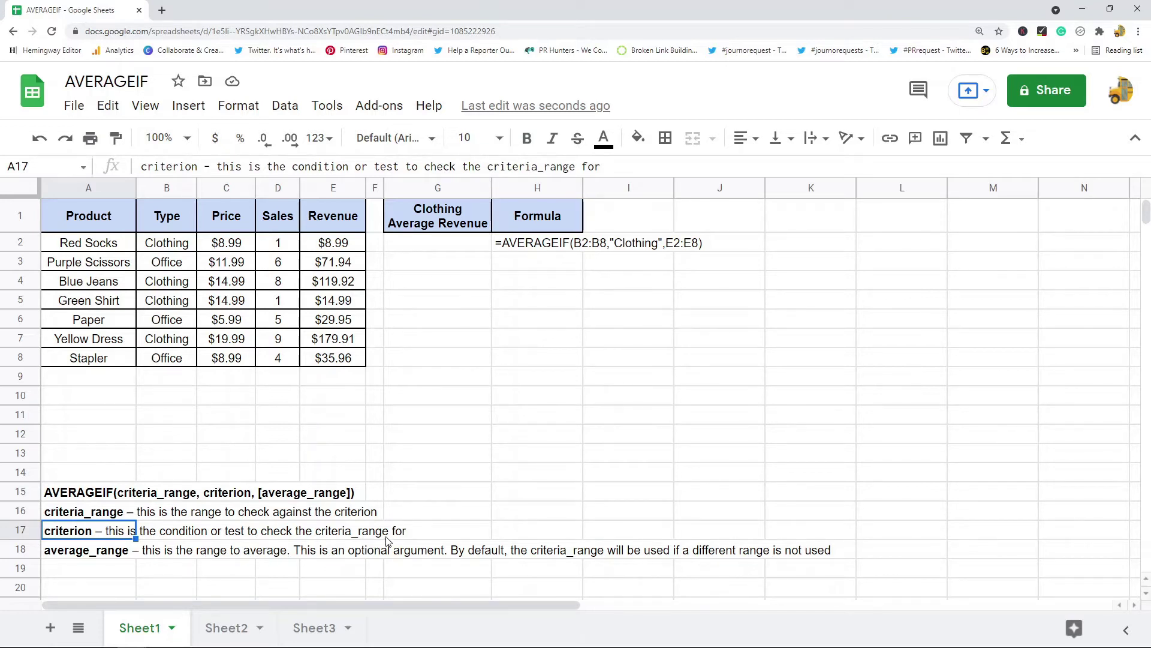
pyautogui.click(101, 555)
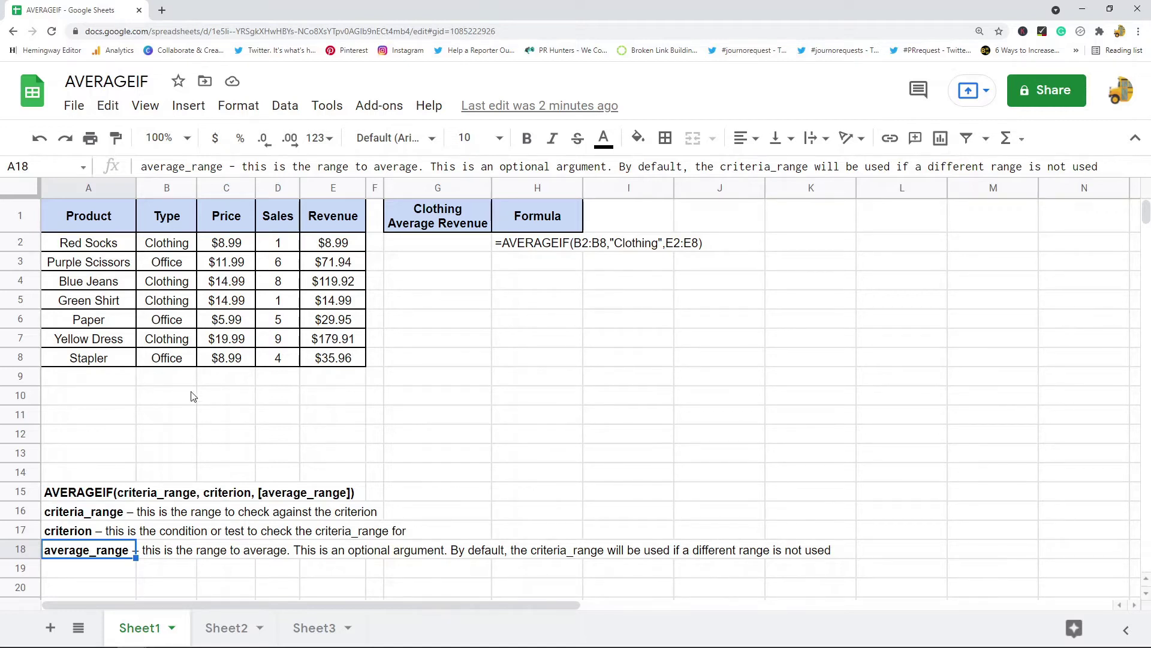
pyautogui.click(108, 516)
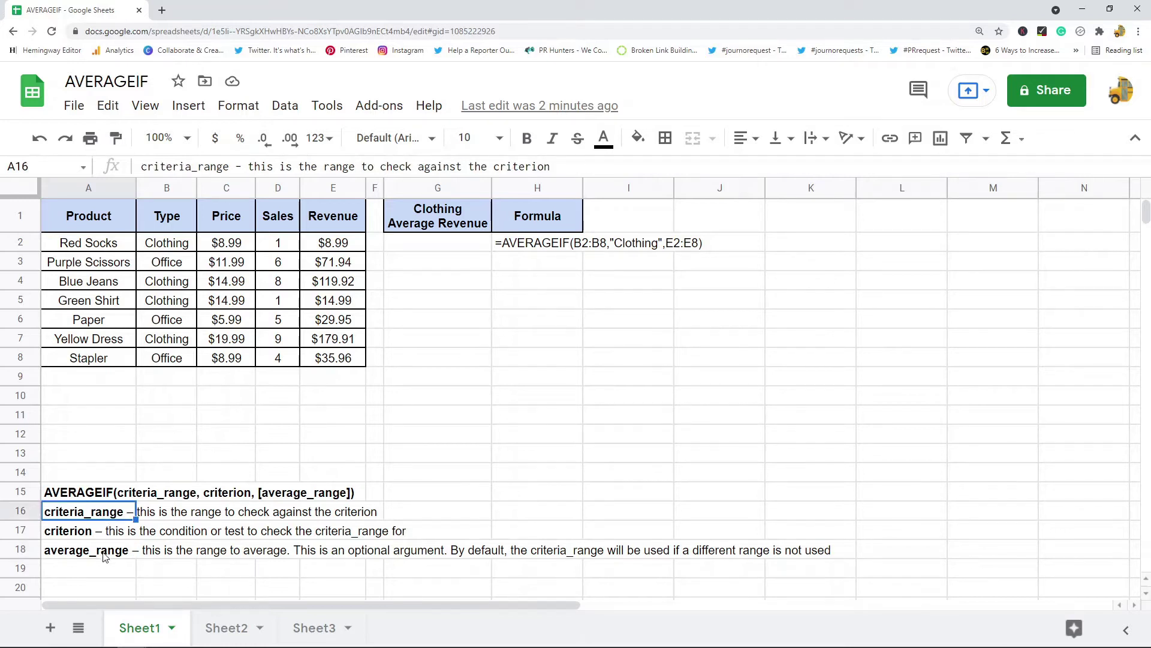
pyautogui.click(106, 551)
pyautogui.click(111, 515)
pyautogui.click(108, 555)
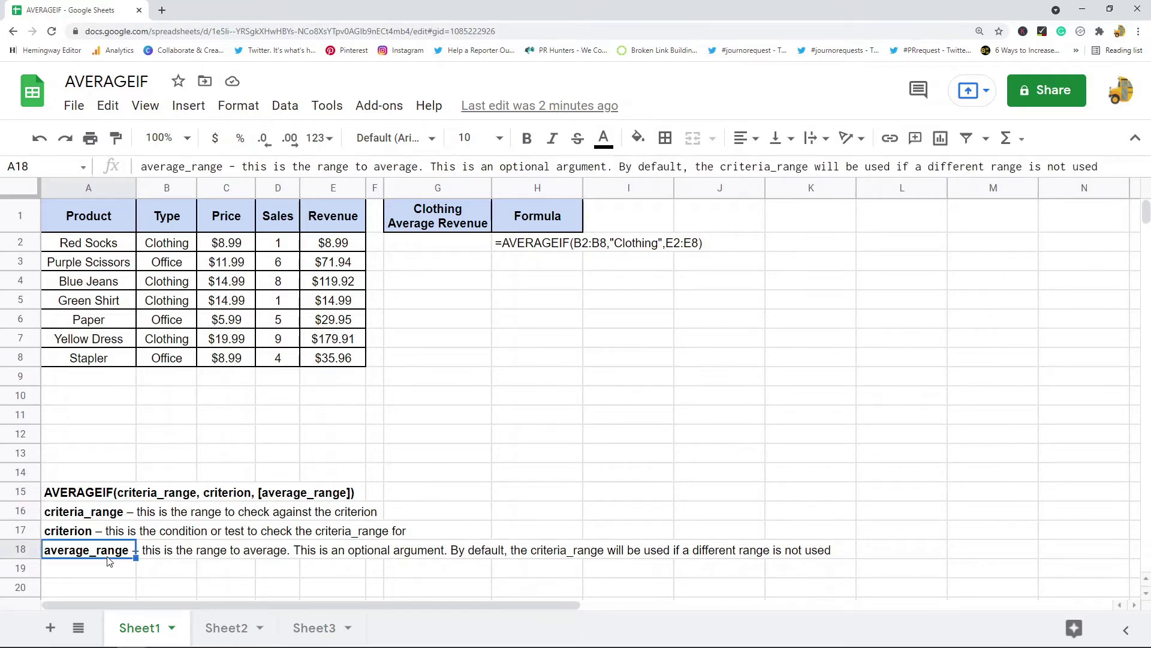
# Highlight the Type values B2:B8, Sales values D2:D8 and columns B and D to explain the ranges
pyautogui.click(180, 246)
pyautogui.moveTo(181, 247); pyautogui.dragTo(175, 367)
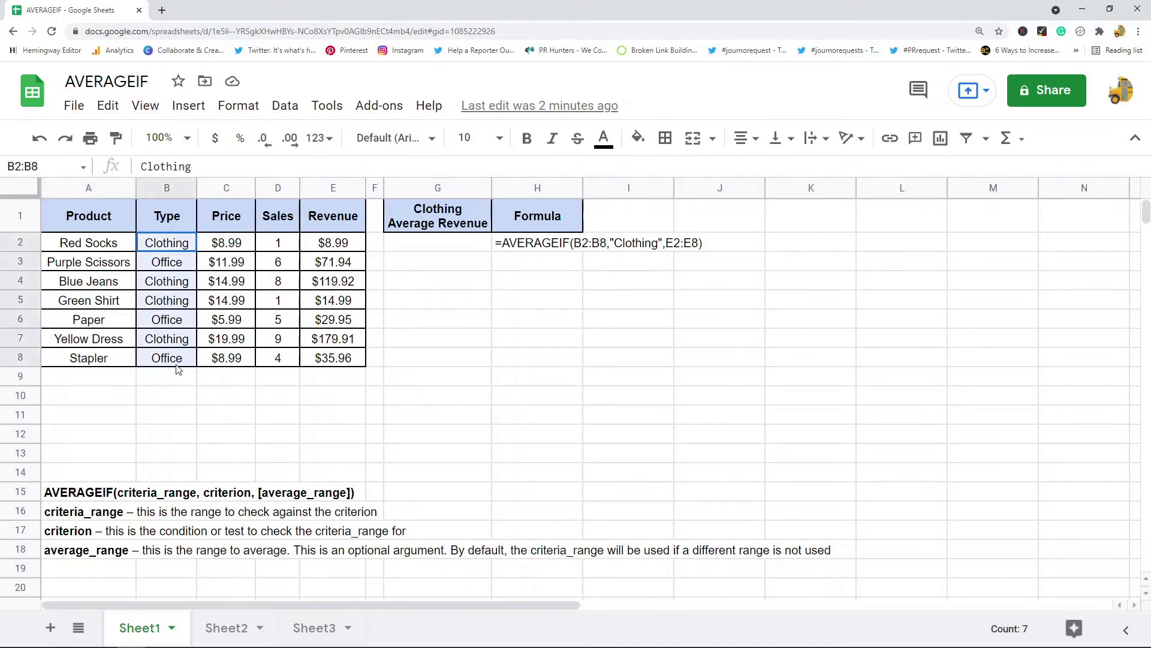
pyautogui.moveTo(280, 243); pyautogui.dragTo(264, 367)
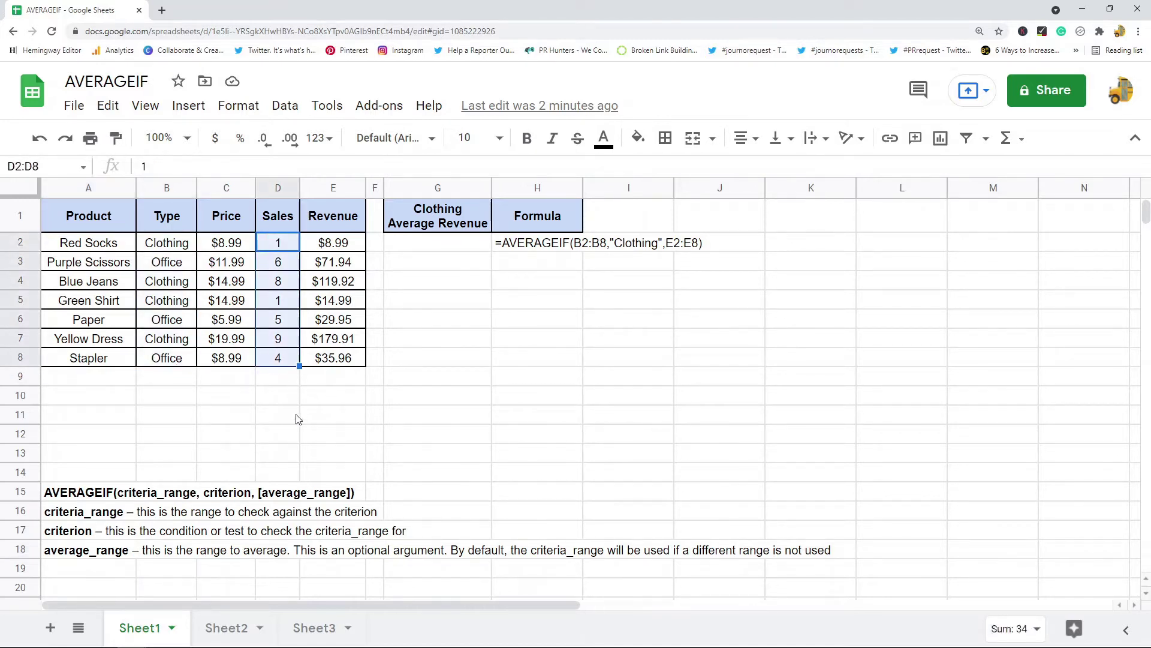
pyautogui.click(178, 248)
pyautogui.moveTo(178, 247); pyautogui.dragTo(177, 360)
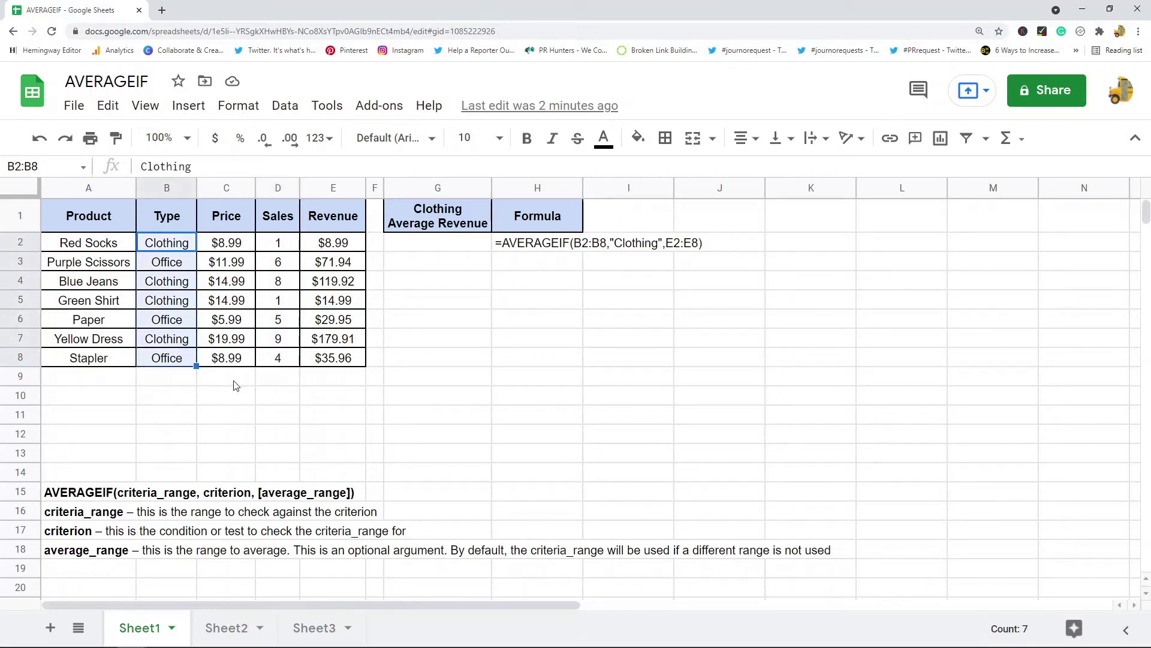
pyautogui.moveTo(179, 246); pyautogui.dragTo(277, 245)
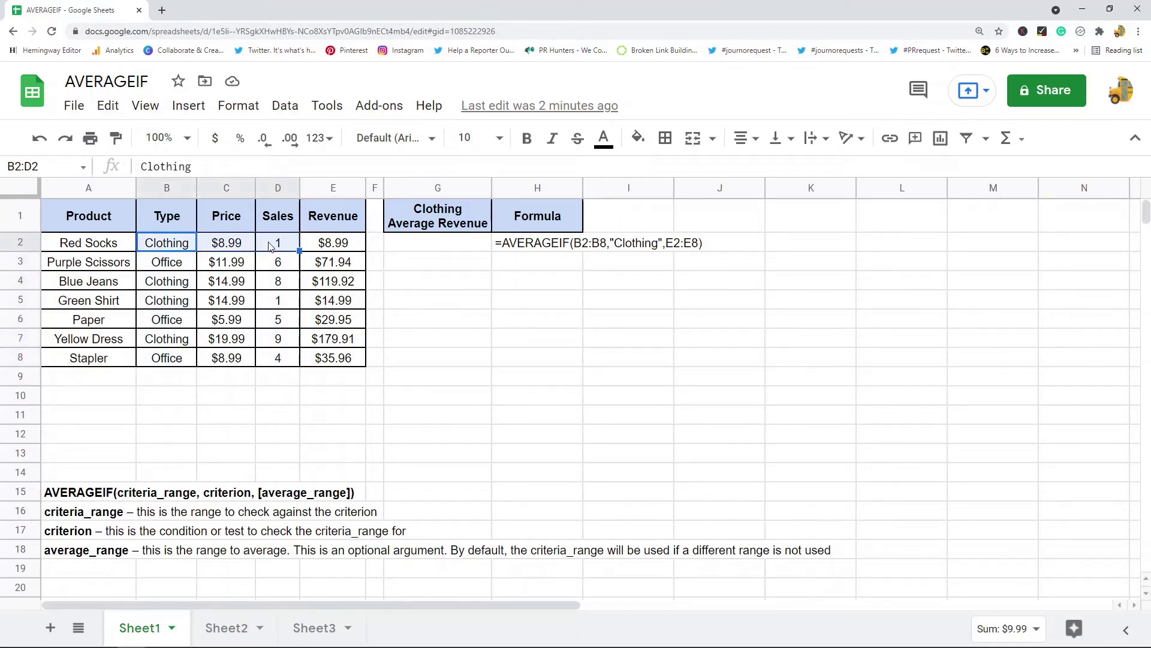
pyautogui.click(279, 186)
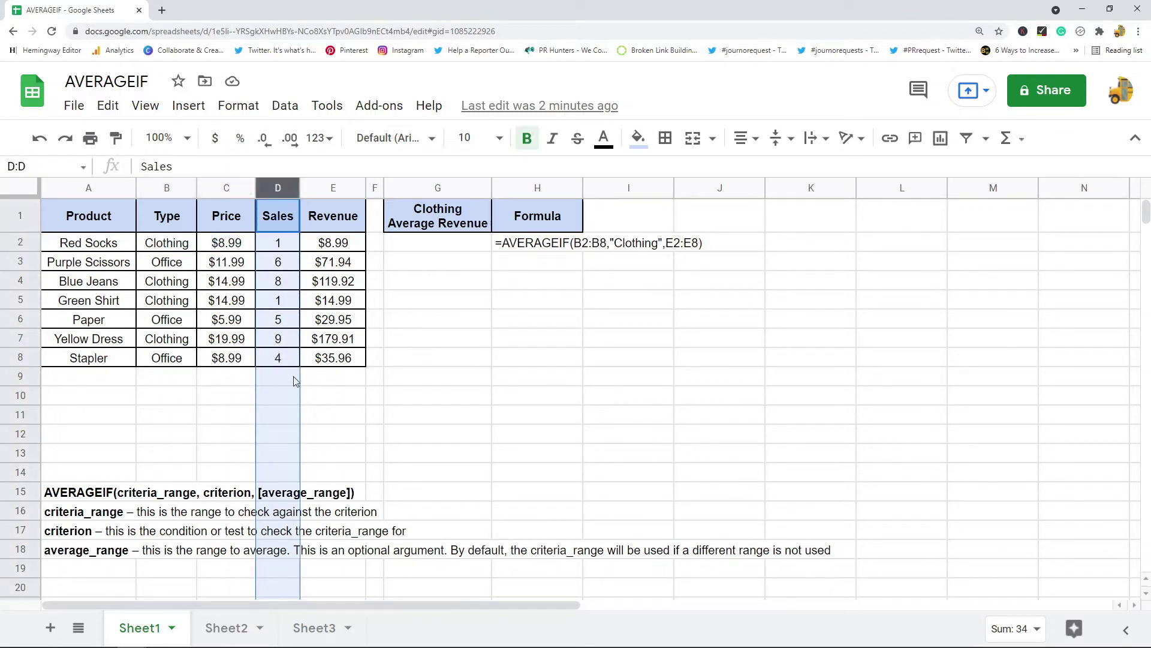
pyautogui.click(173, 190)
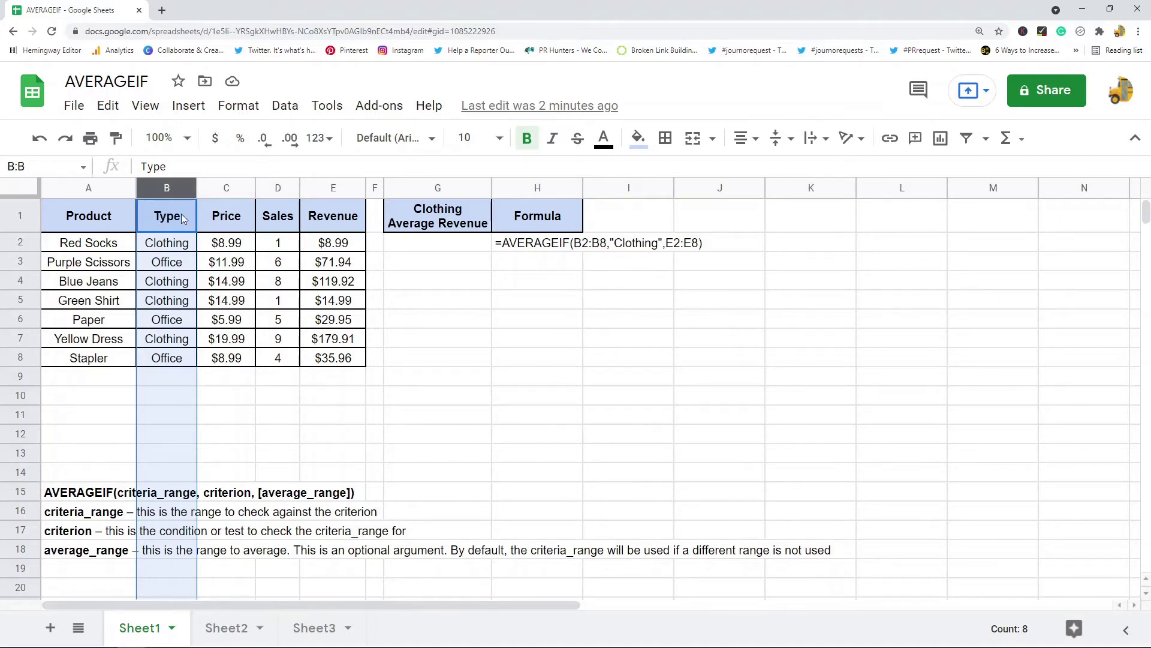
pyautogui.click(286, 245)
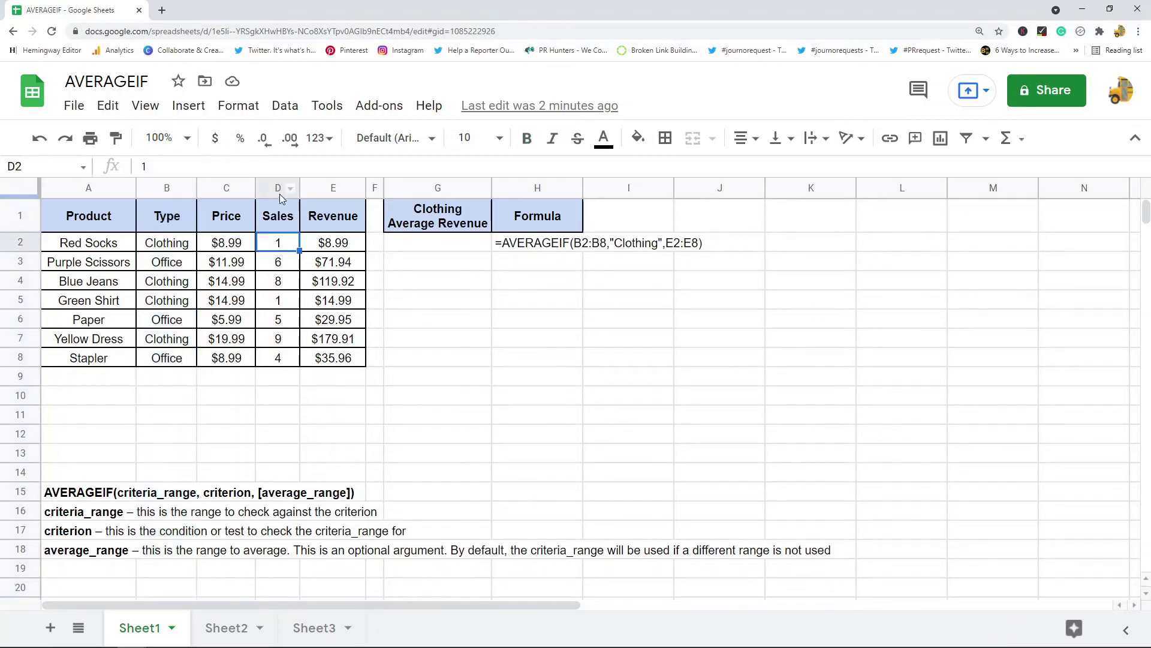
pyautogui.click(173, 189)
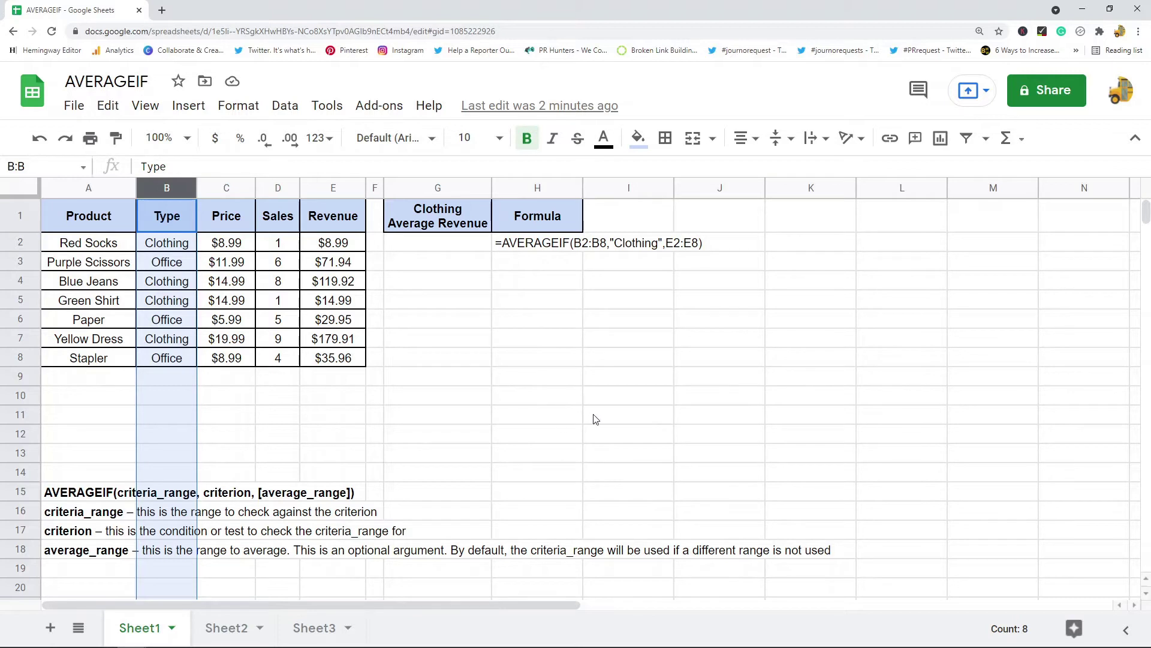
# Point out the Revenue E2:E8, Type B2:B8 and product-name ranges around result cell G2
pyautogui.click(447, 249)
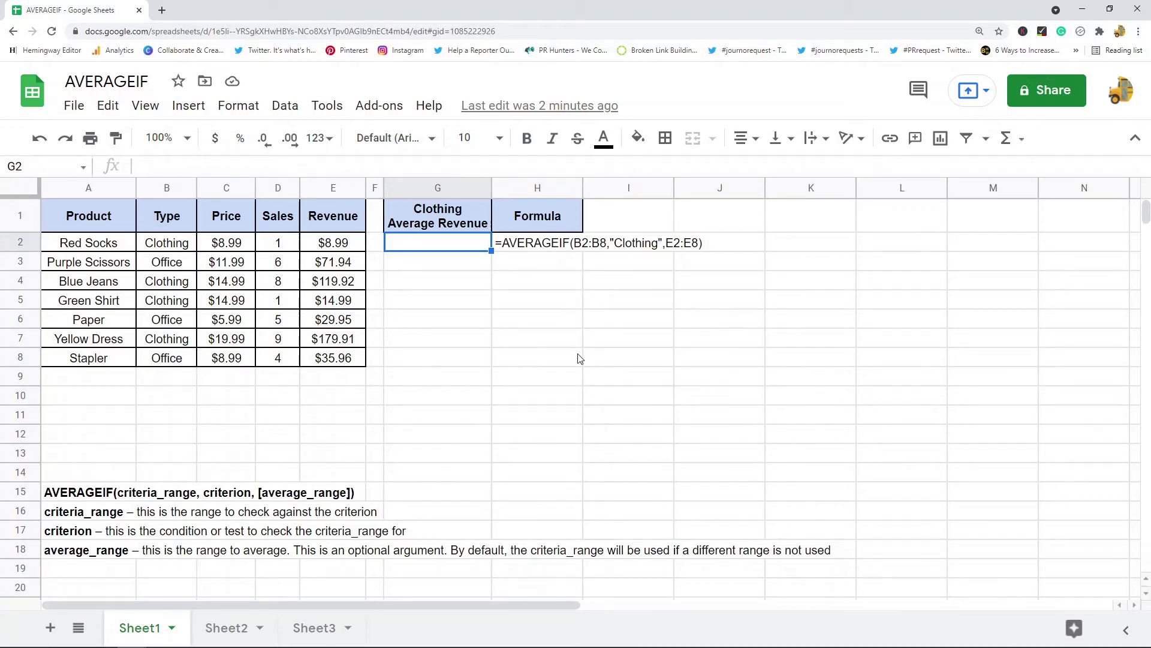
pyautogui.moveTo(336, 242); pyautogui.dragTo(335, 358)
pyautogui.moveTo(176, 242); pyautogui.dragTo(162, 354)
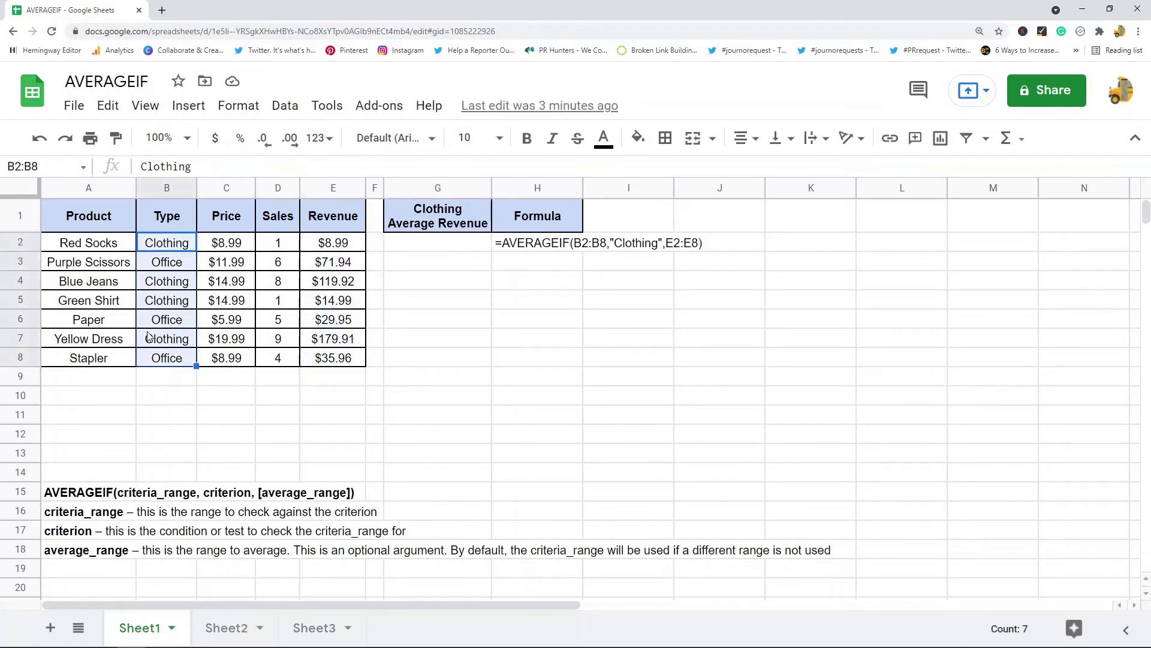
pyautogui.click(117, 246)
pyautogui.moveTo(114, 357); pyautogui.dragTo(119, 252)
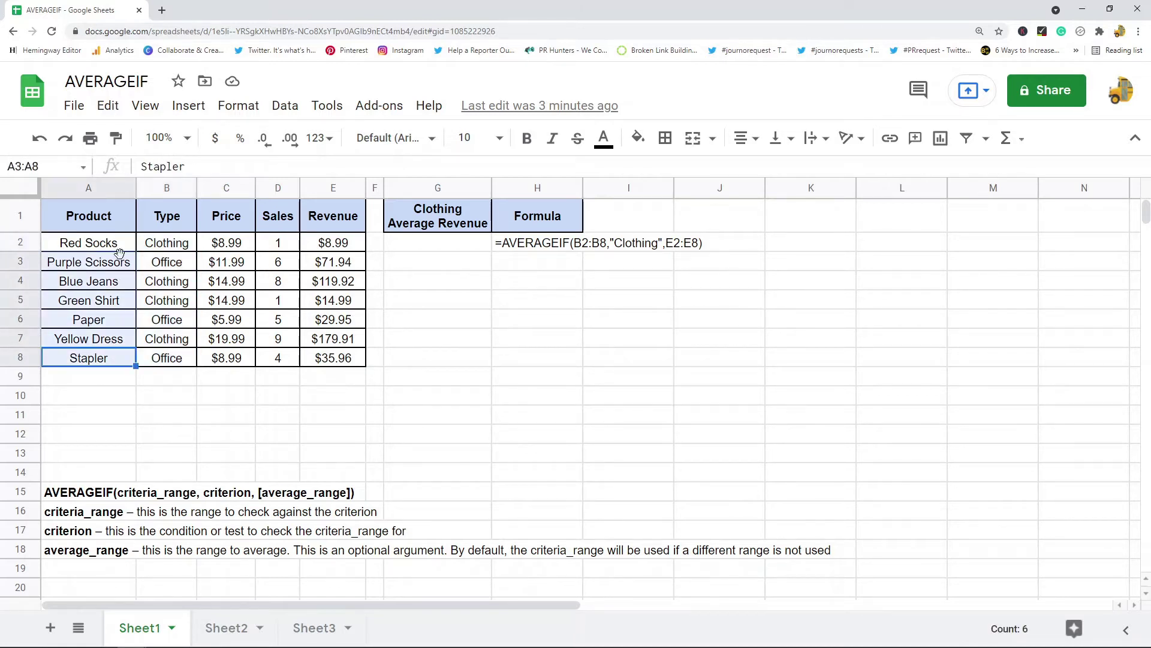
pyautogui.click(168, 188)
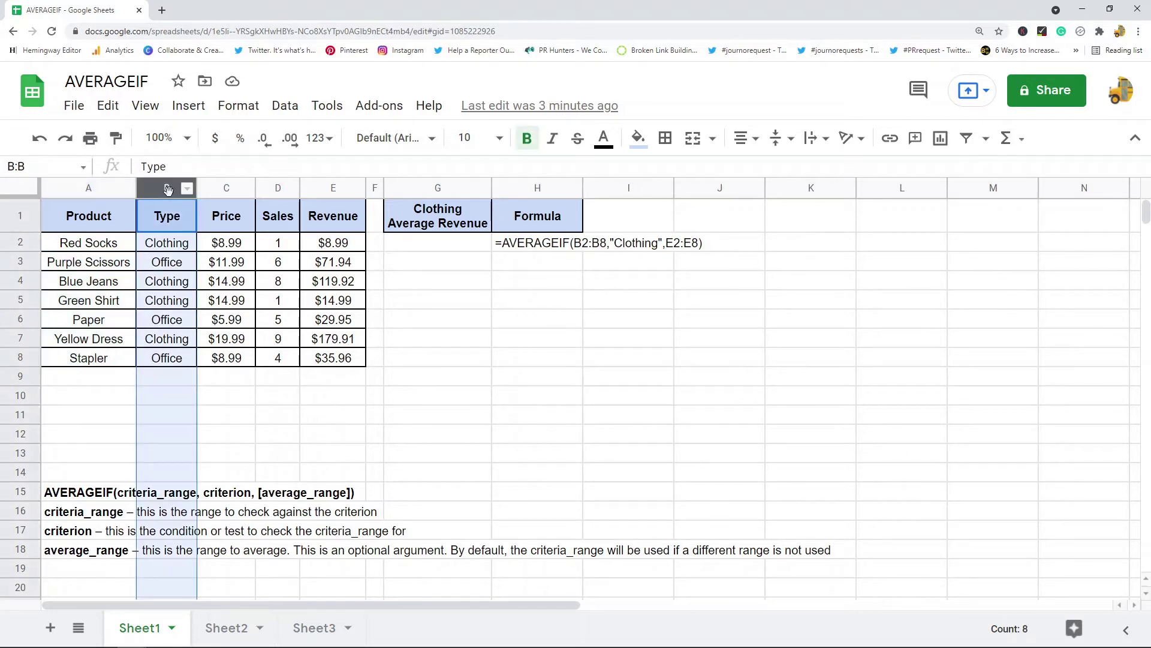
pyautogui.click(327, 188)
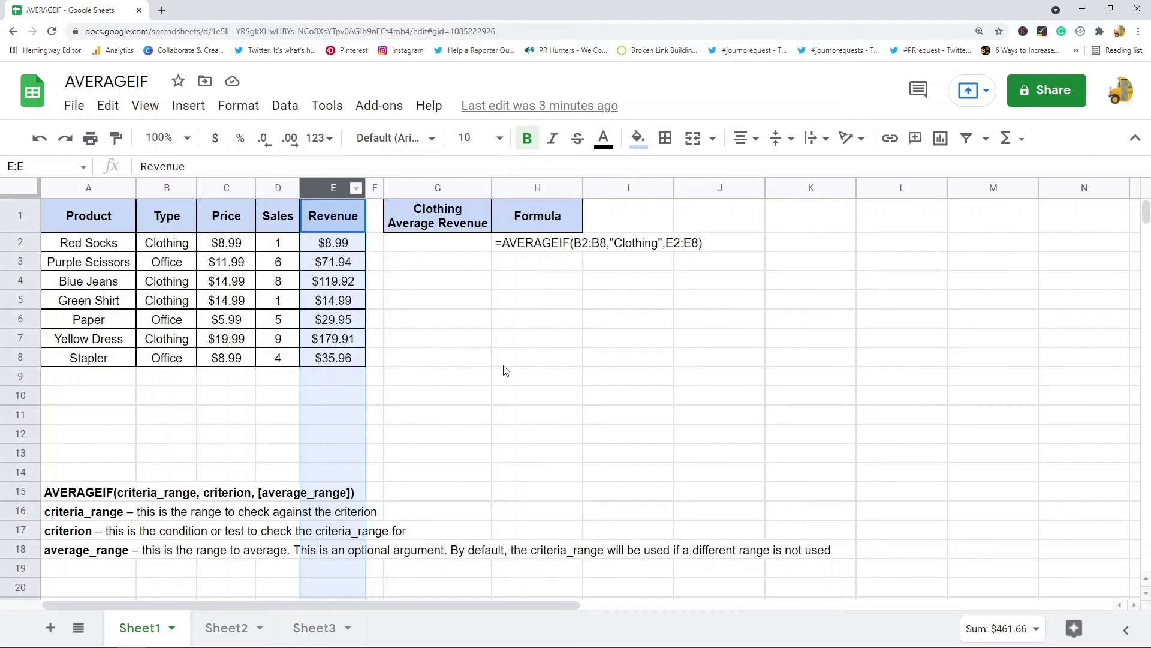
pyautogui.click(482, 325)
pyautogui.moveTo(169, 246); pyautogui.dragTo(277, 244)
pyautogui.moveTo(168, 285); pyautogui.dragTo(336, 303)
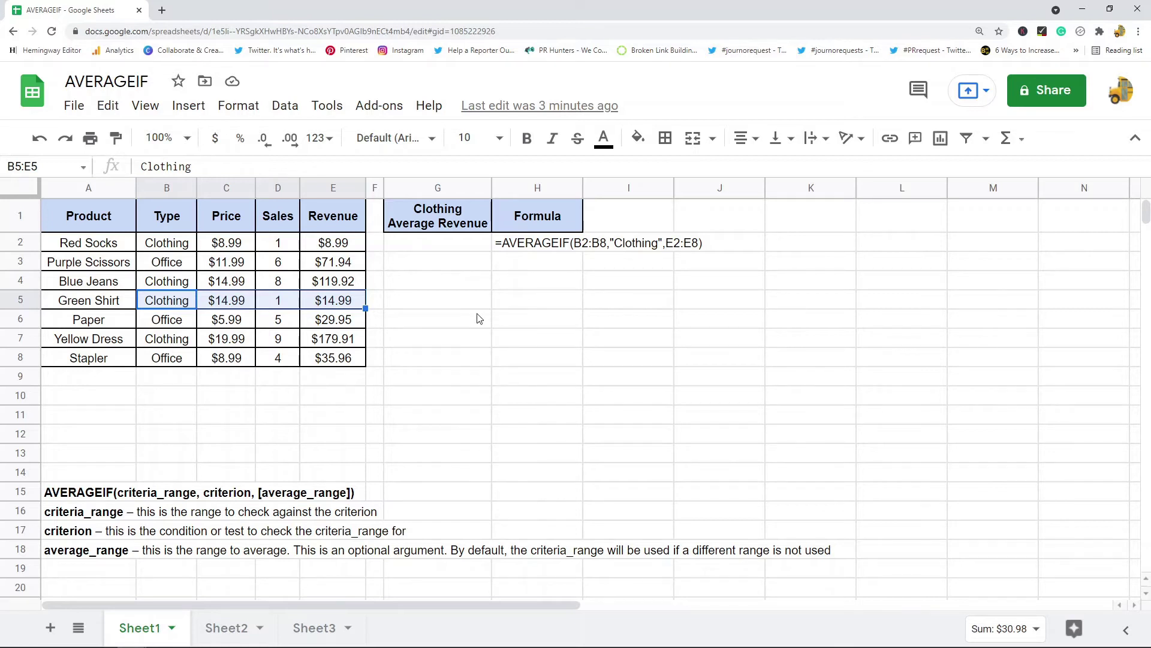
pyautogui.click(445, 241)
# Start G2's formula with the criteria range: =B2:B8,
pyautogui.doubleClick(448, 240)
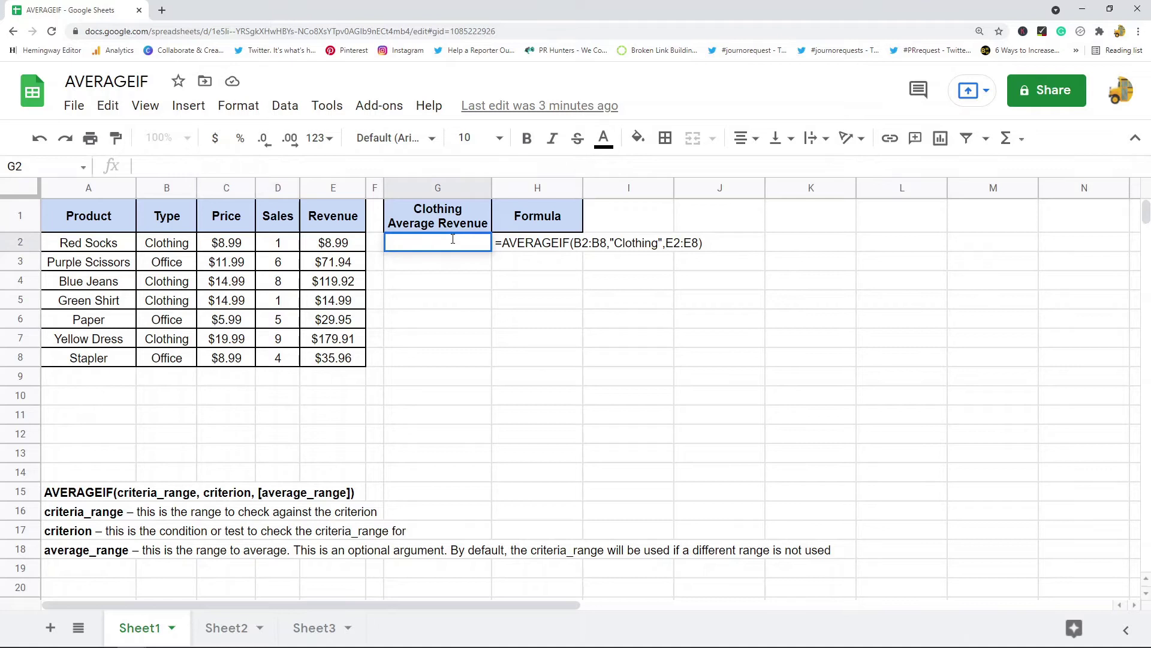
pyautogui.write('=')
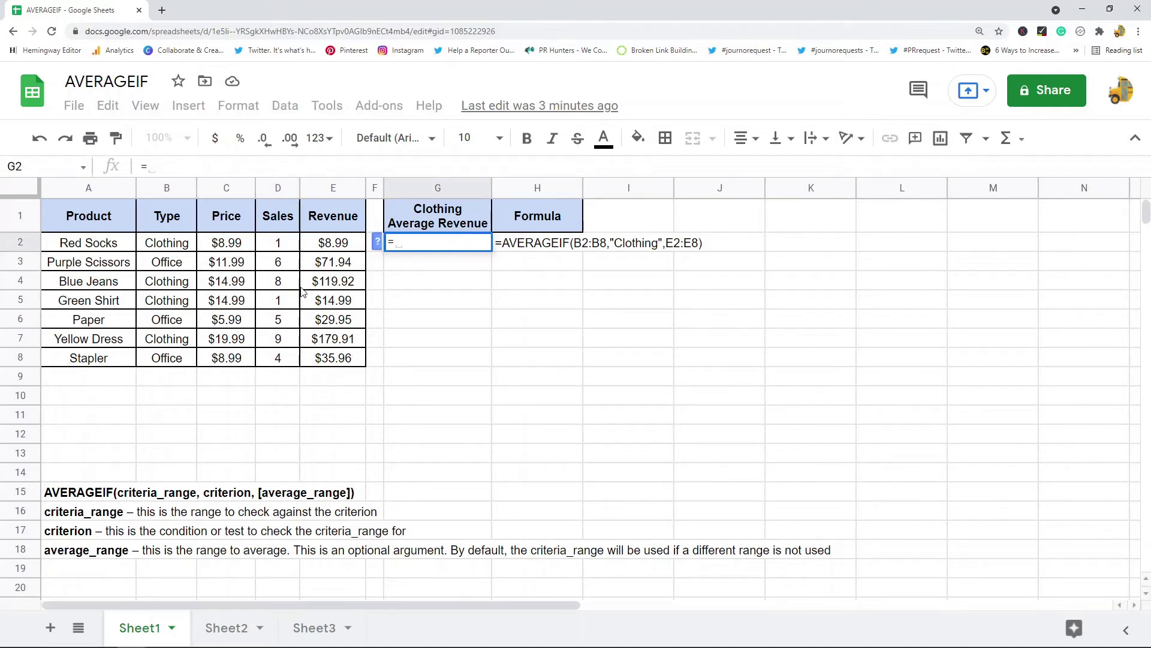
pyautogui.moveTo(165, 248); pyautogui.dragTo(178, 360)
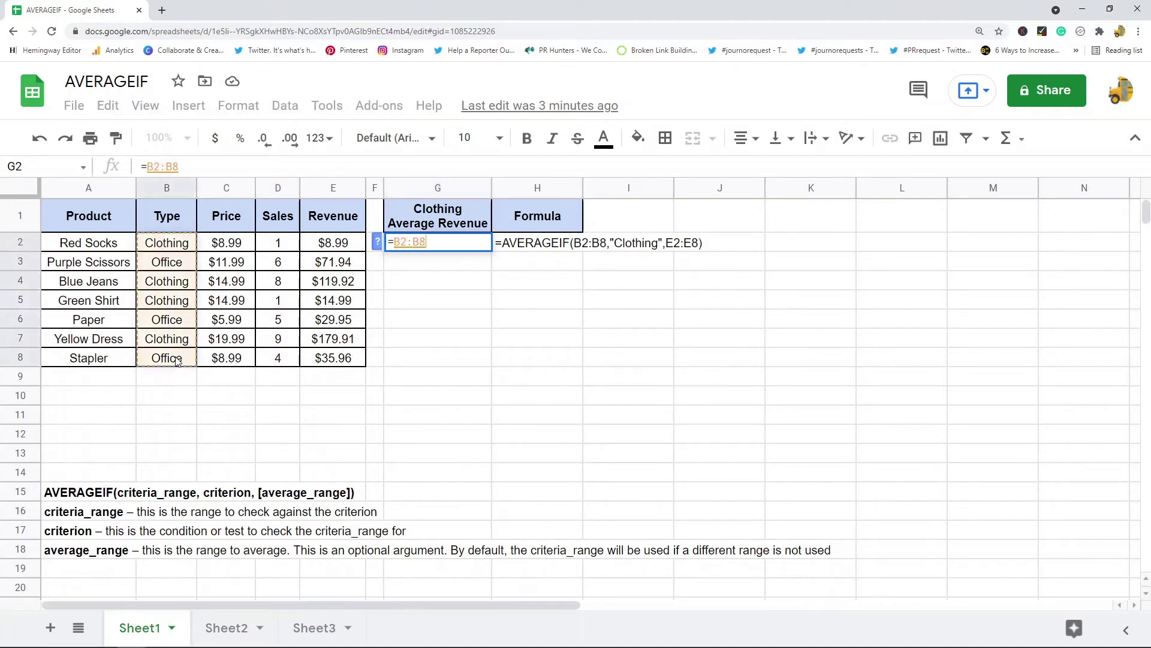
pyautogui.click(195, 165)
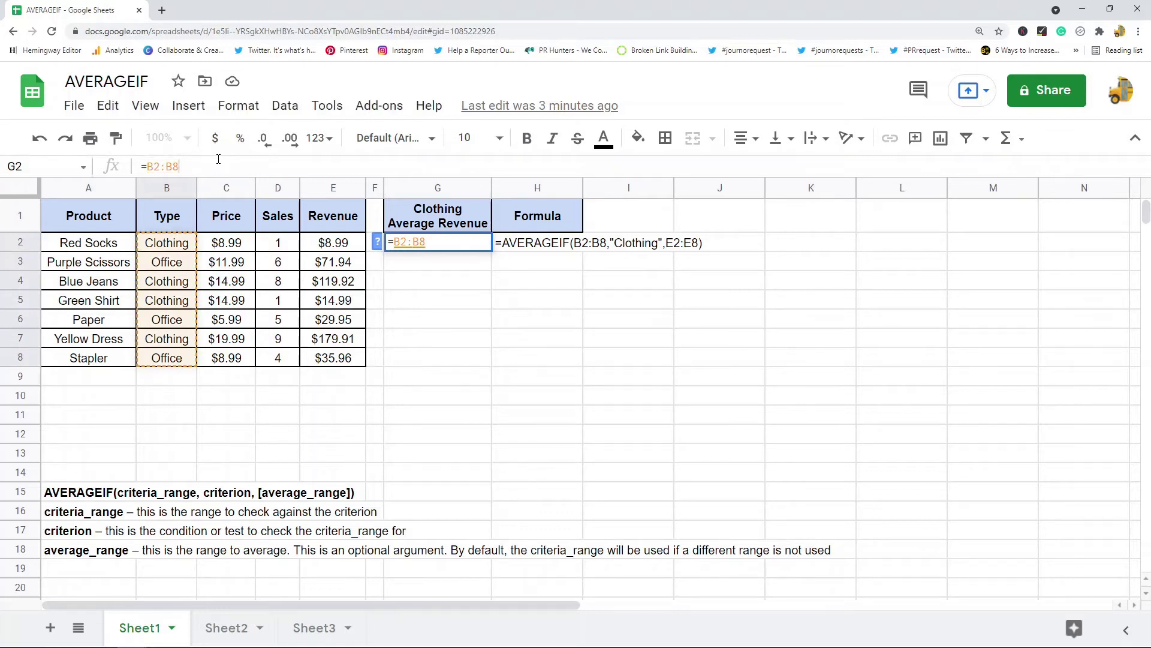
pyautogui.write(',')
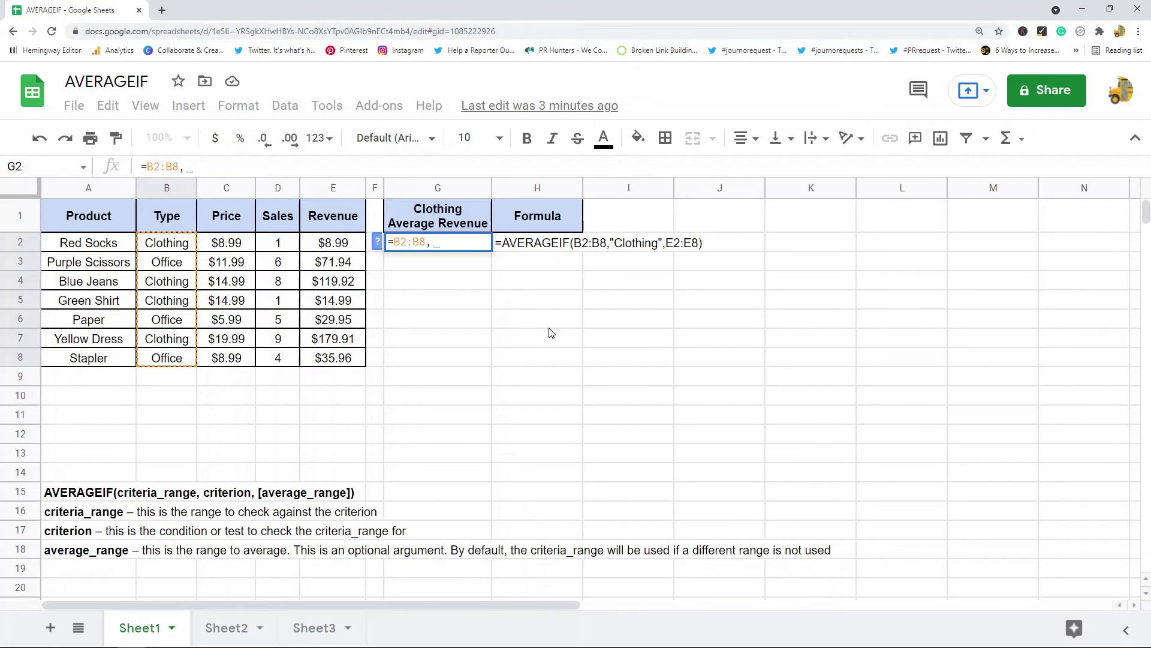
# Add the "Clothing" criterion, E2:E8 average range and closing parenthesis, then AVERAGEIF after =
pyautogui.write('Clo')
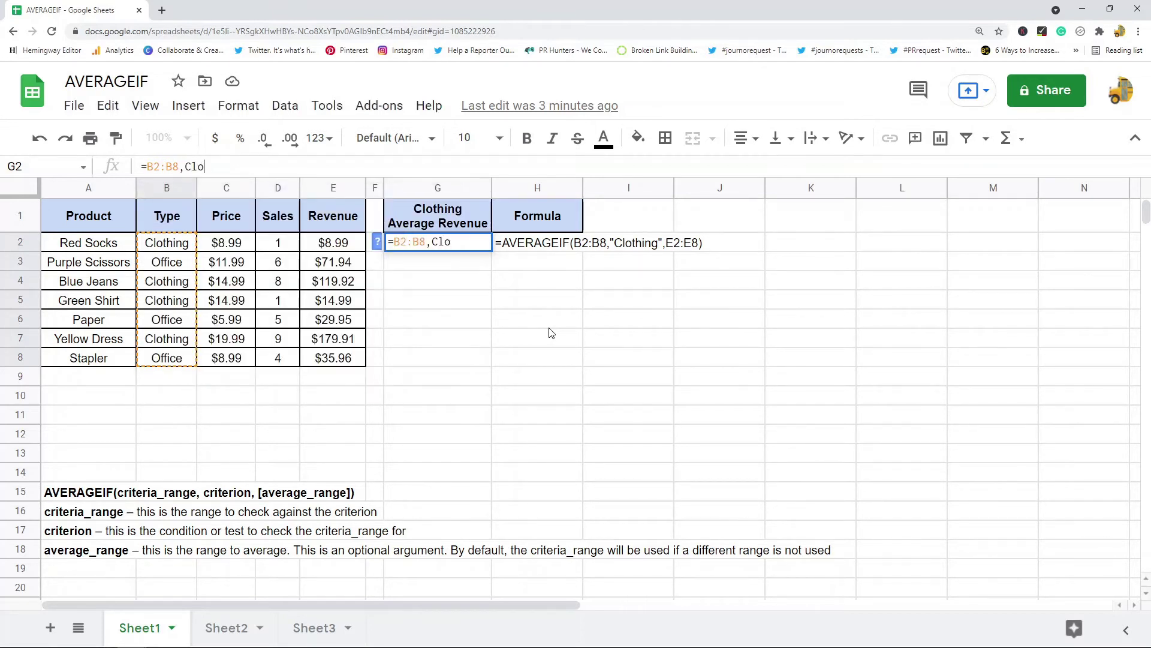
pyautogui.press('BackSpace')
pyautogui.press('BackSpace')
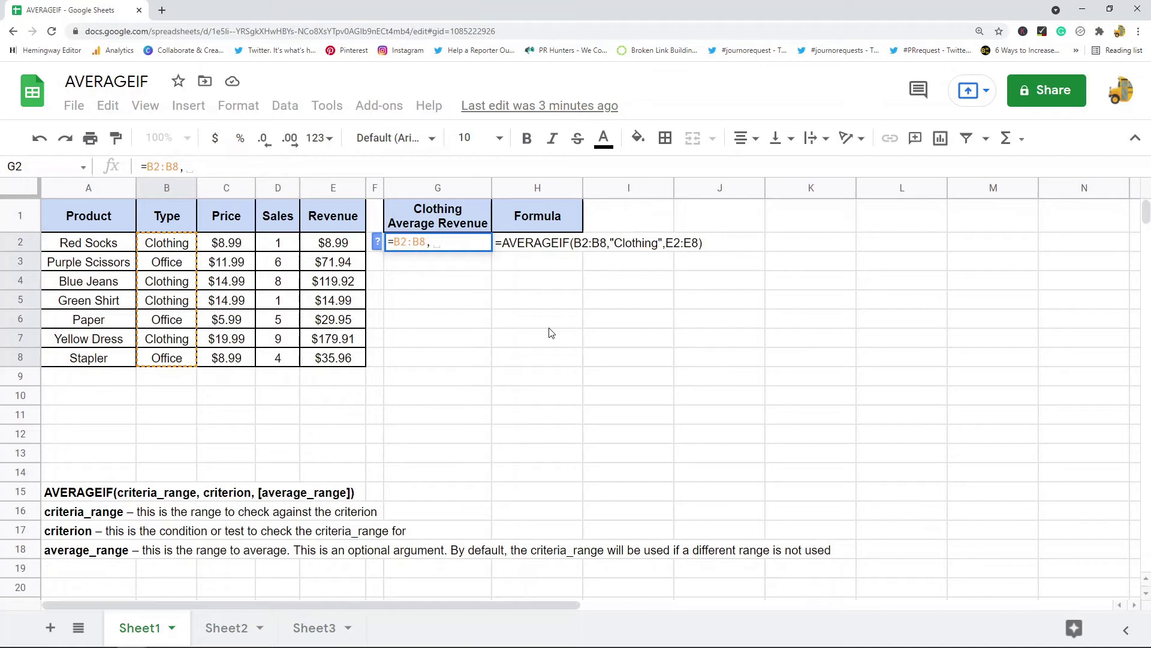
pyautogui.write('"Cl')
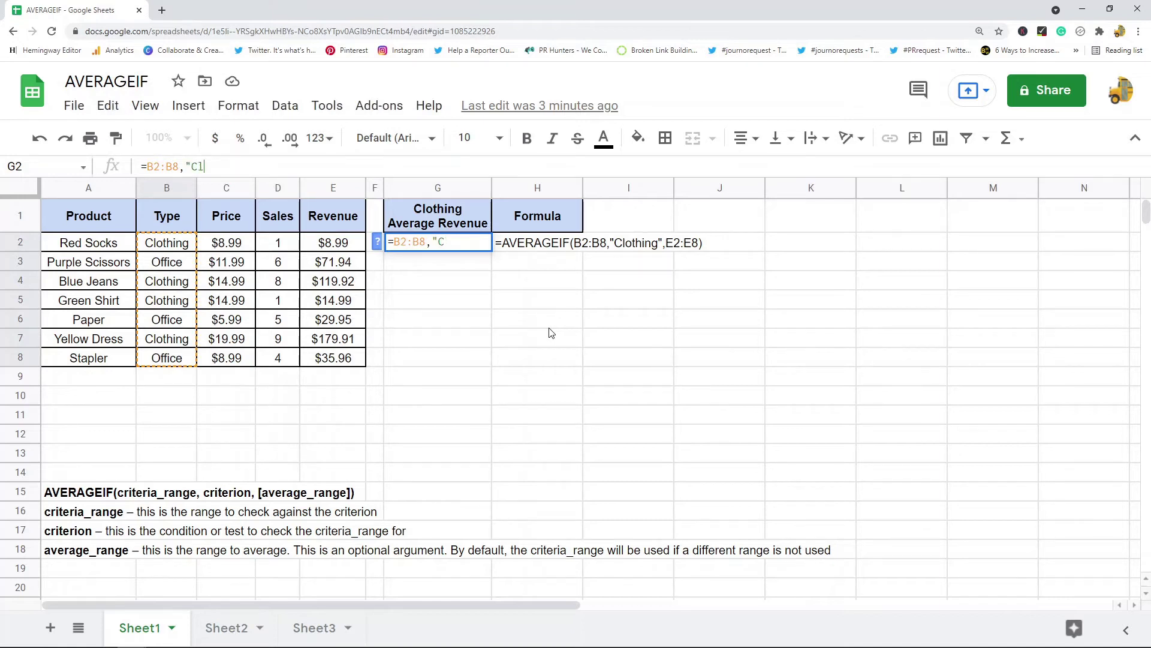
pyautogui.write('othing"')
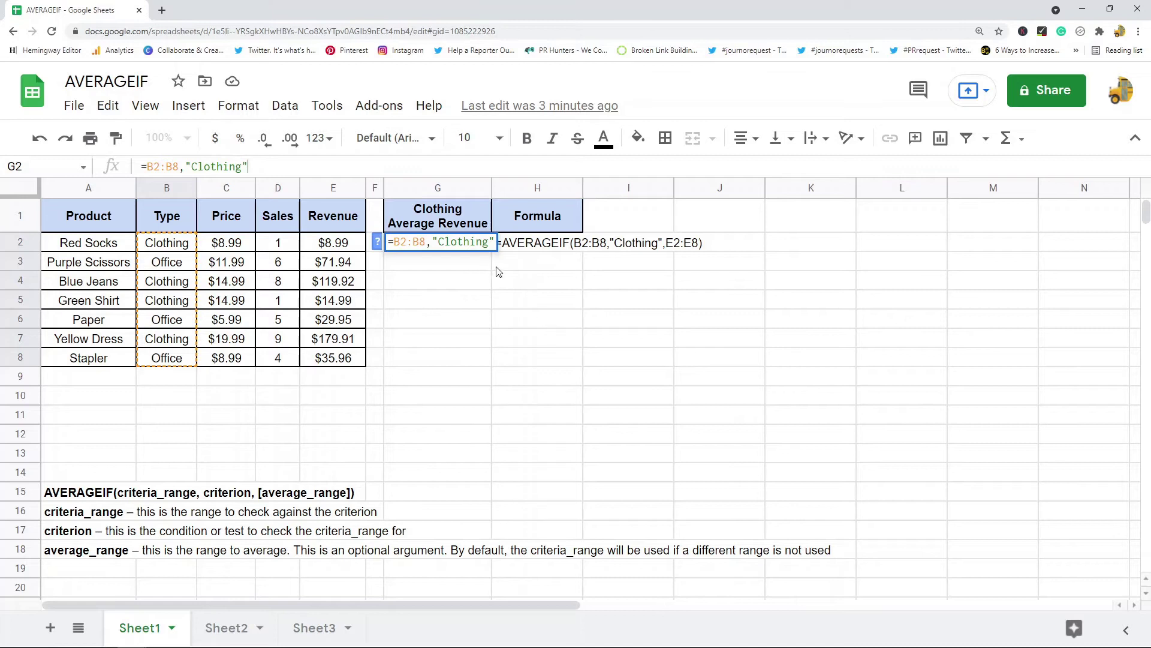
pyautogui.write(',')
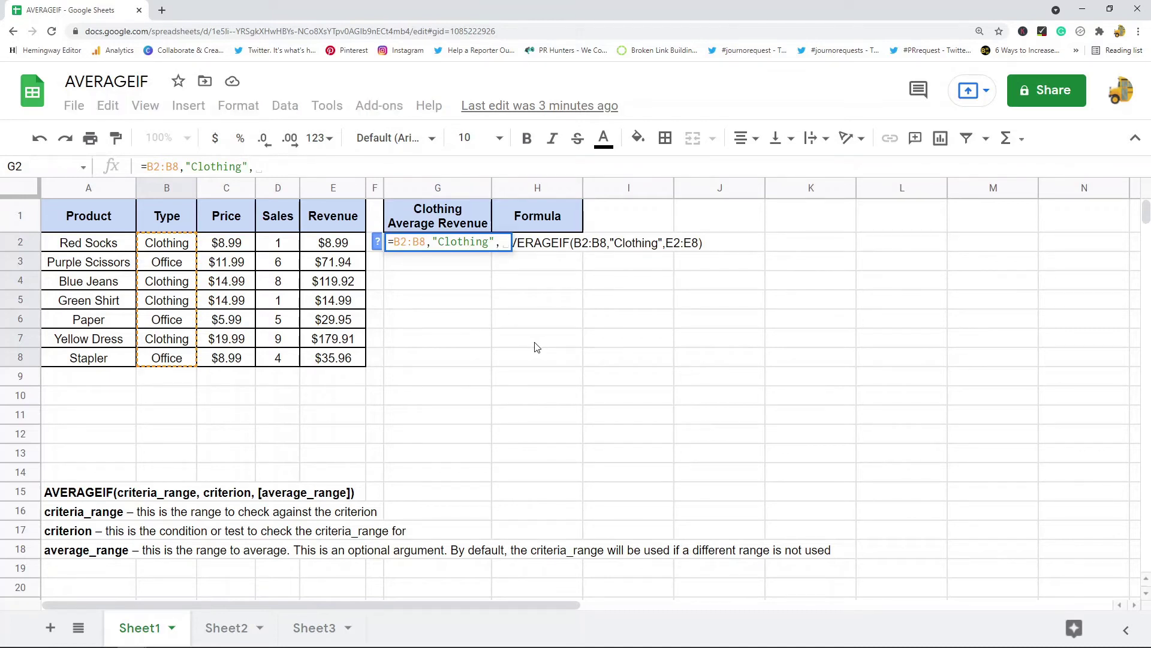
pyautogui.moveTo(335, 245); pyautogui.dragTo(349, 360)
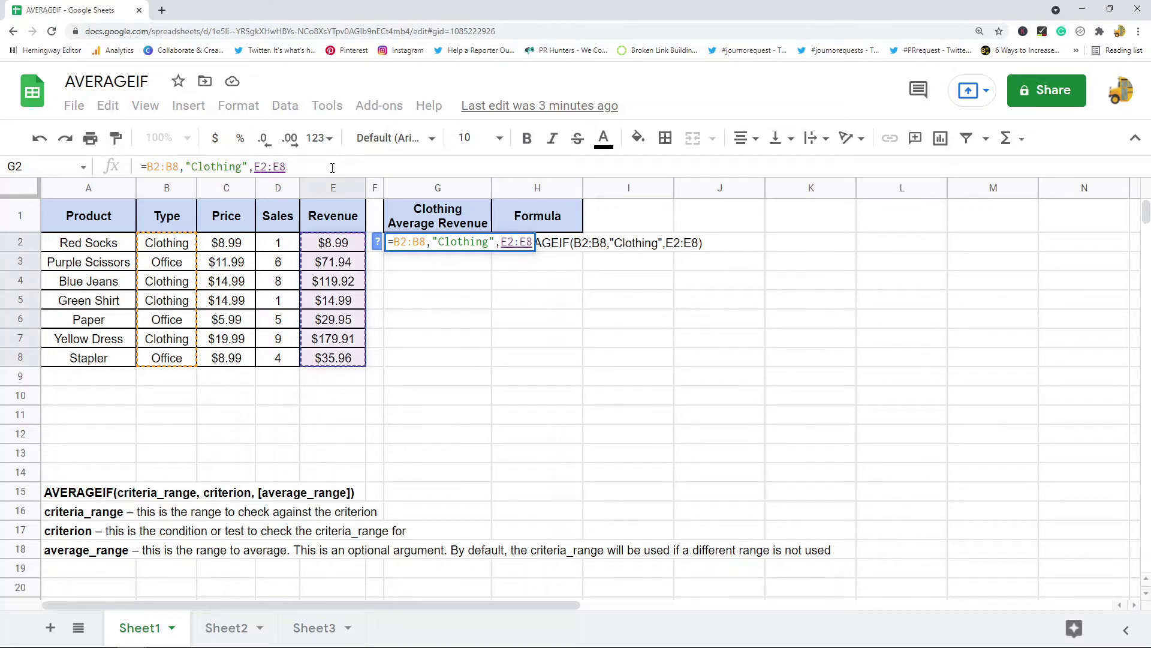
pyautogui.write(')')
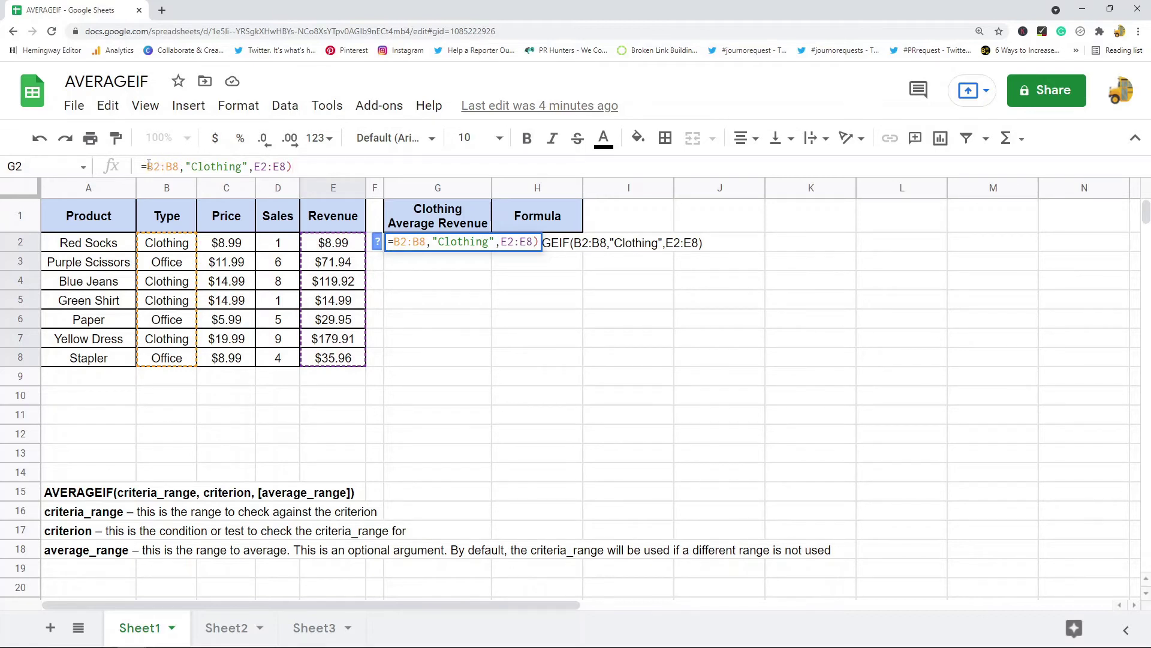
pyautogui.write('AVERAGEIF')
# Enter the formula, dismiss the missing-parenthesis error, and commit the edited cell
pyautogui.press('Return')
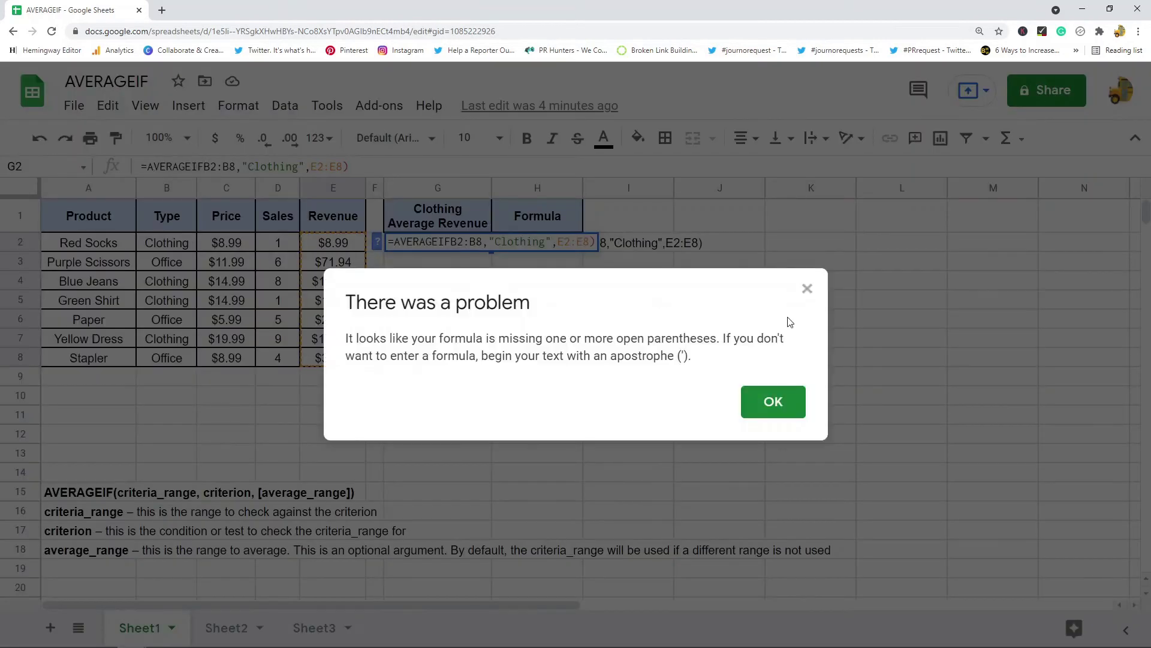
pyautogui.click(807, 289)
pyautogui.press('BackSpace')
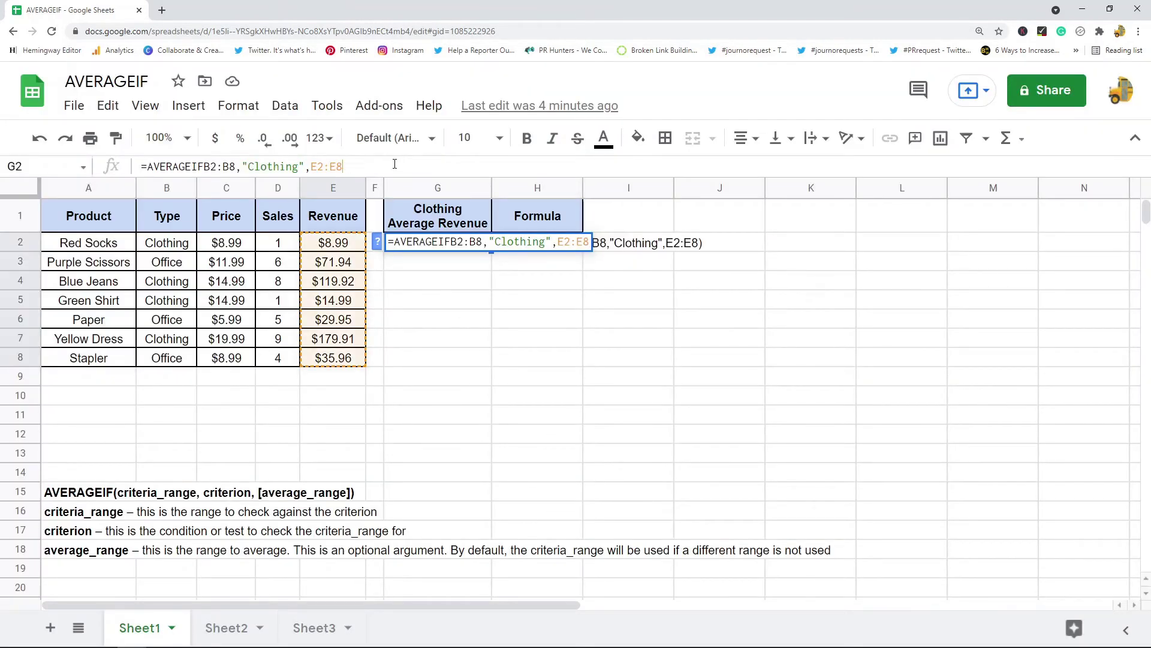
pyautogui.press('Tab')
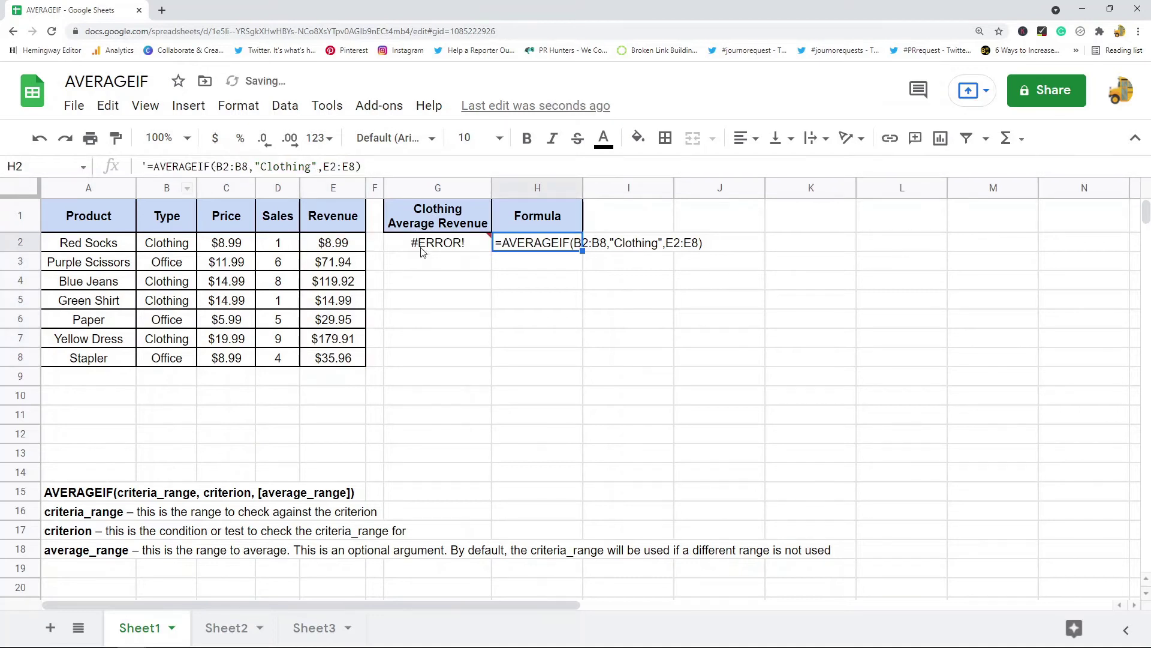
# Insert the missing ( so G2 holds =AVERAGEIF(B2:B8,"Clothing",E2:E8), returning 80.95
pyautogui.click(438, 242)
pyautogui.click(205, 166)
pyautogui.press('BackSpace')
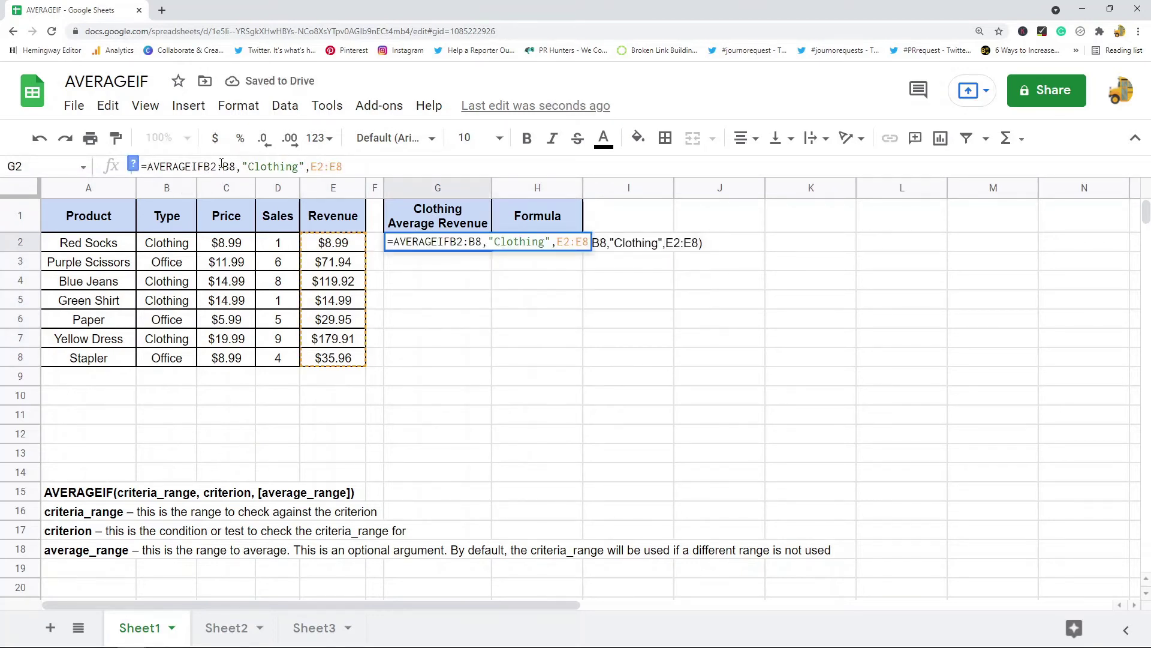
pyautogui.write('(')
pyautogui.click(367, 165)
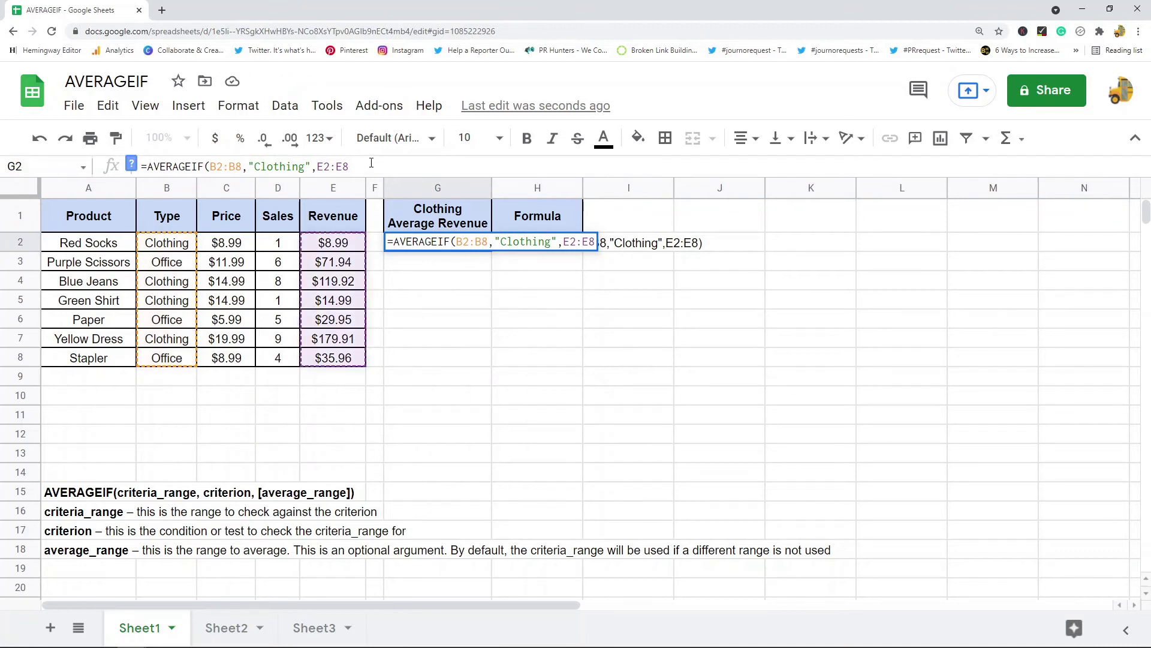
pyautogui.press('Return')
# Walk through the formula's B2:B8, "Clothing" and E2:E8 parts without changing it
pyautogui.click(434, 248)
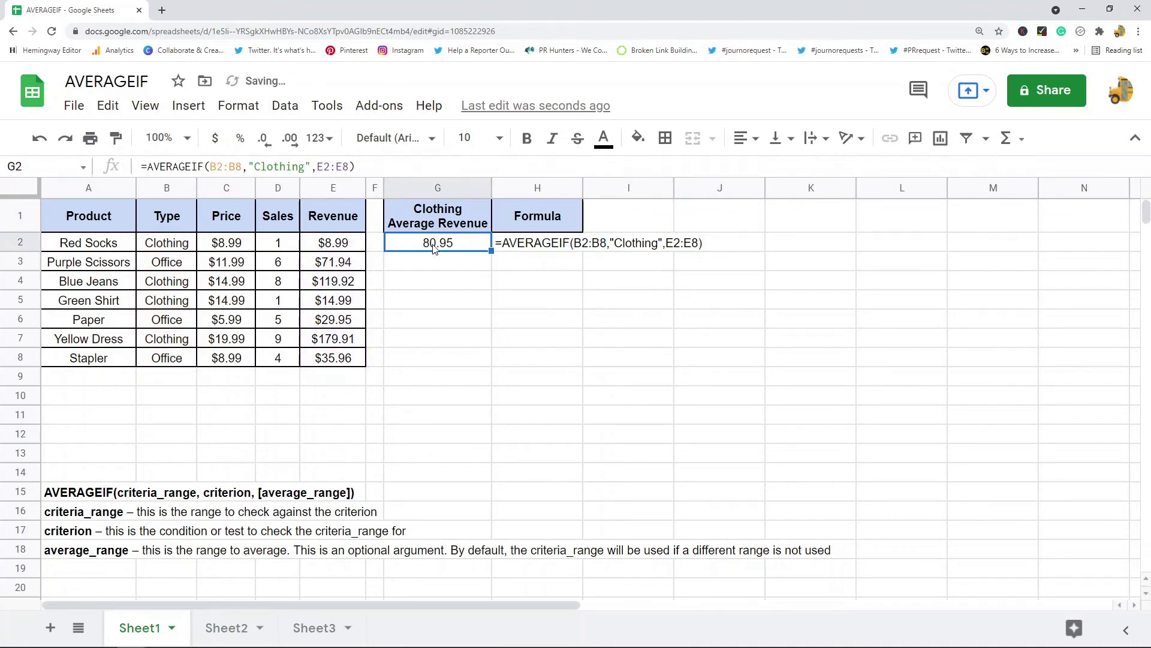
pyautogui.click(247, 165)
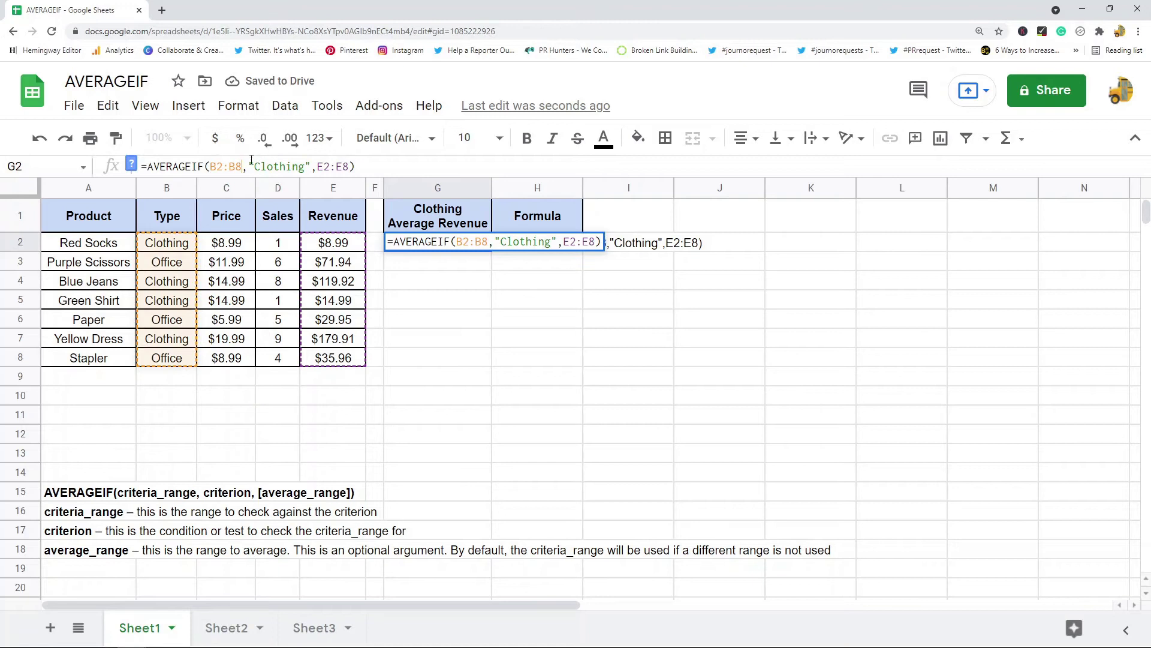
pyautogui.click(282, 166)
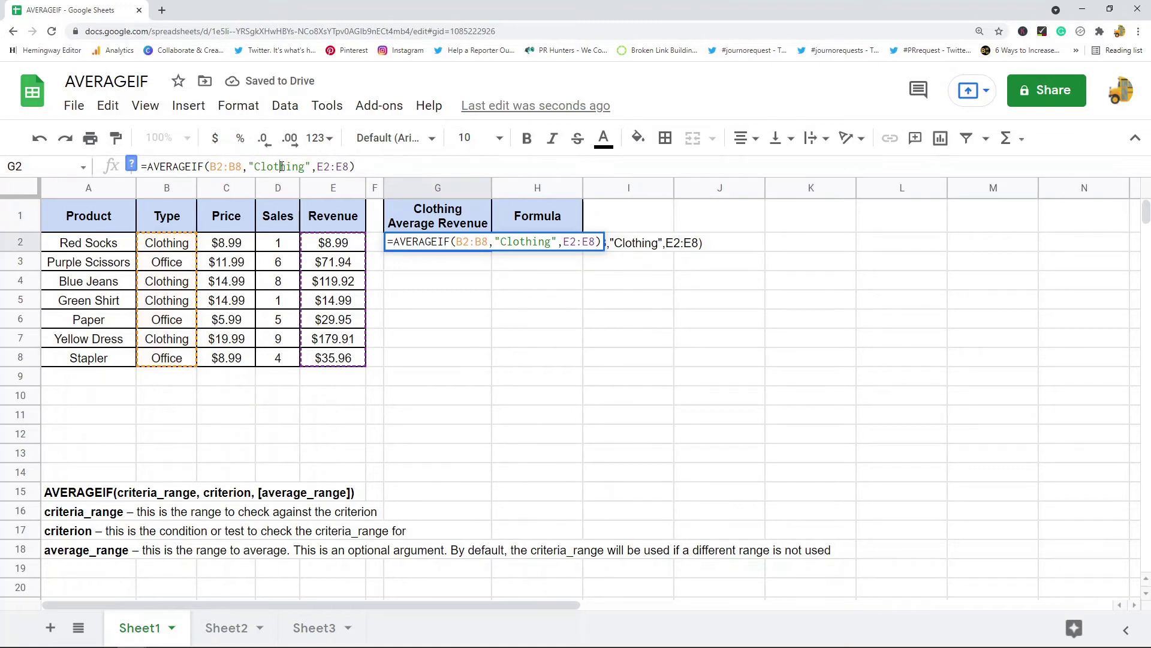
pyautogui.click(343, 168)
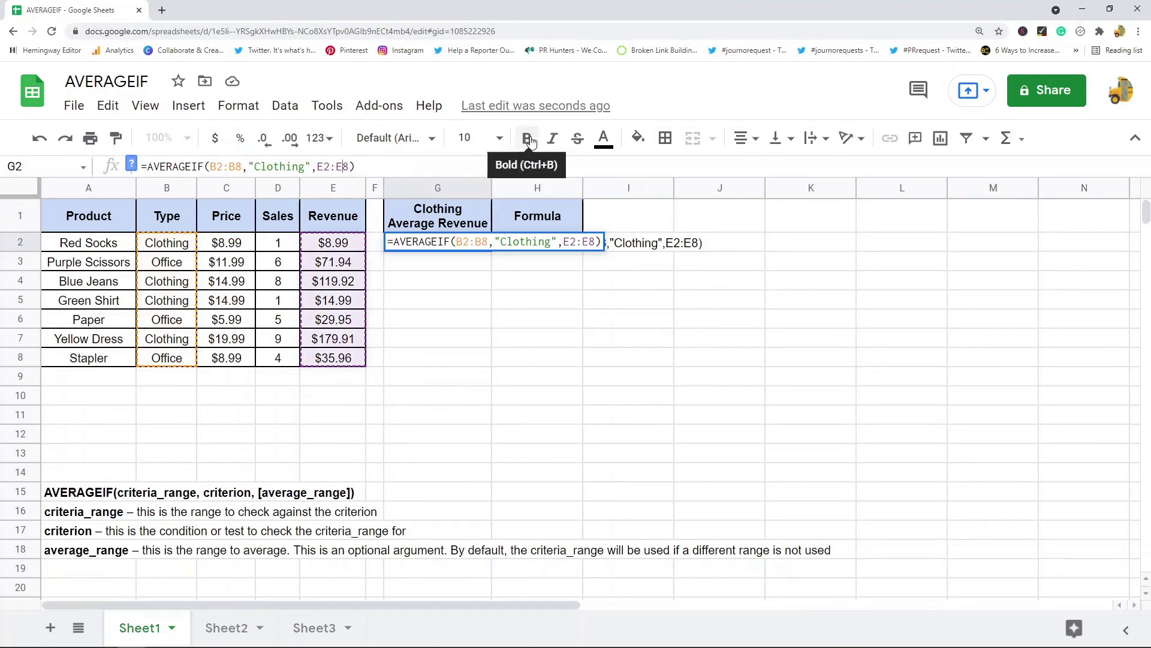
pyautogui.press('Escape')
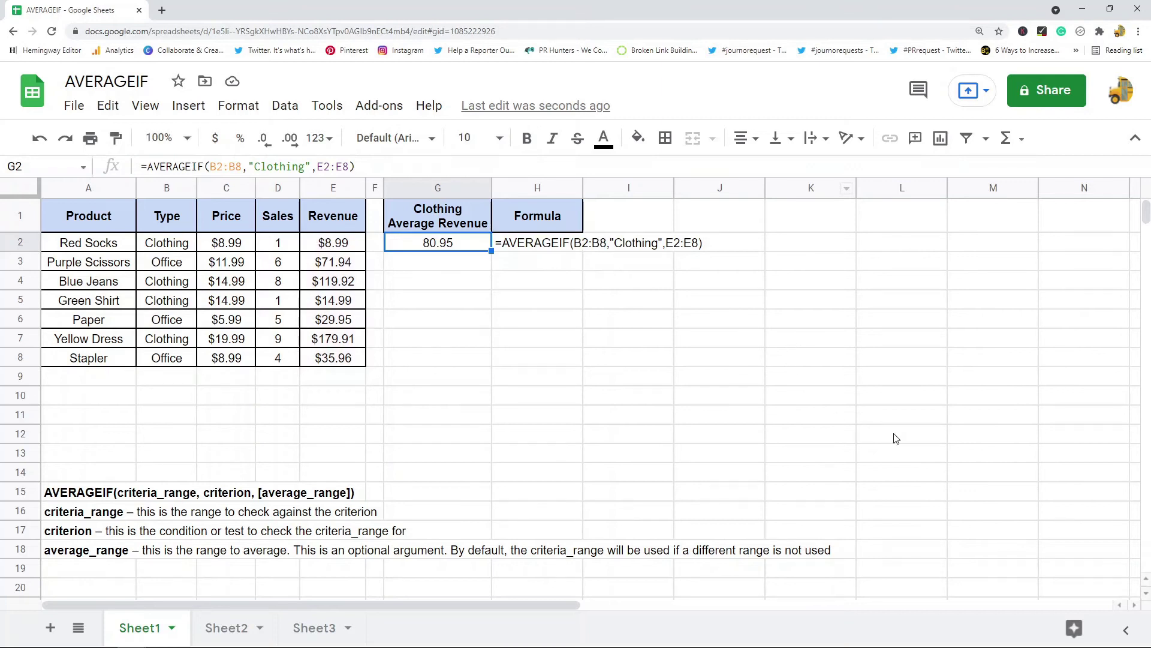
pyautogui.click(336, 245)
# Fill the Clothing revenue cells E2, E4, E5 and E7 yellow
pyautogui.click(638, 138)
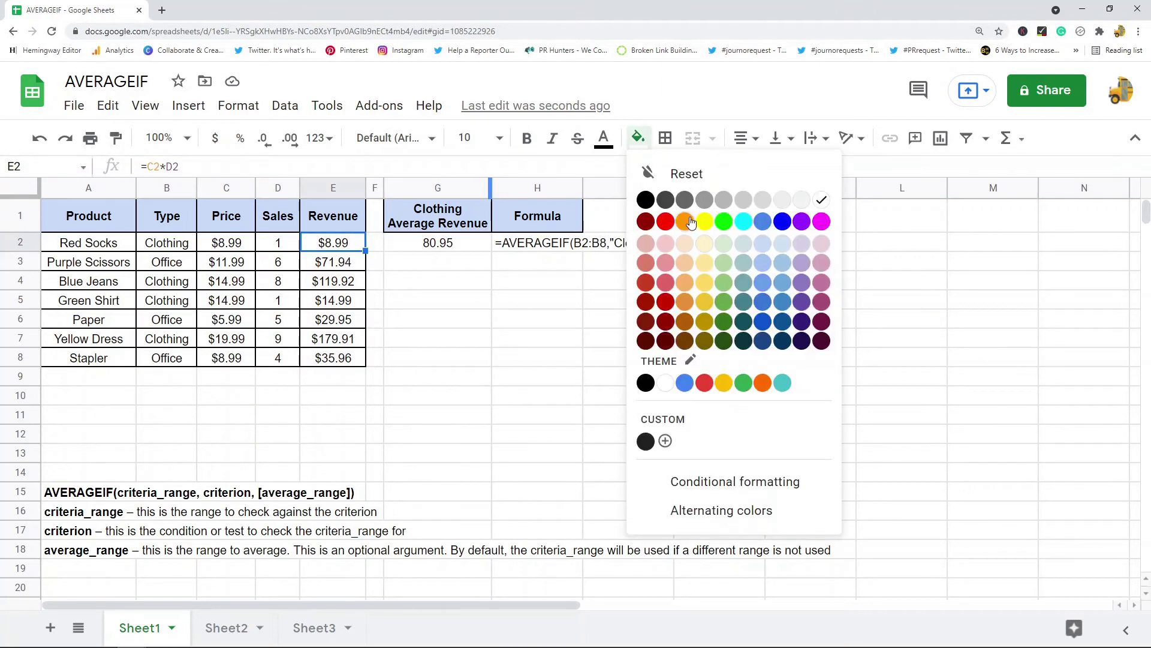
pyautogui.click(705, 222)
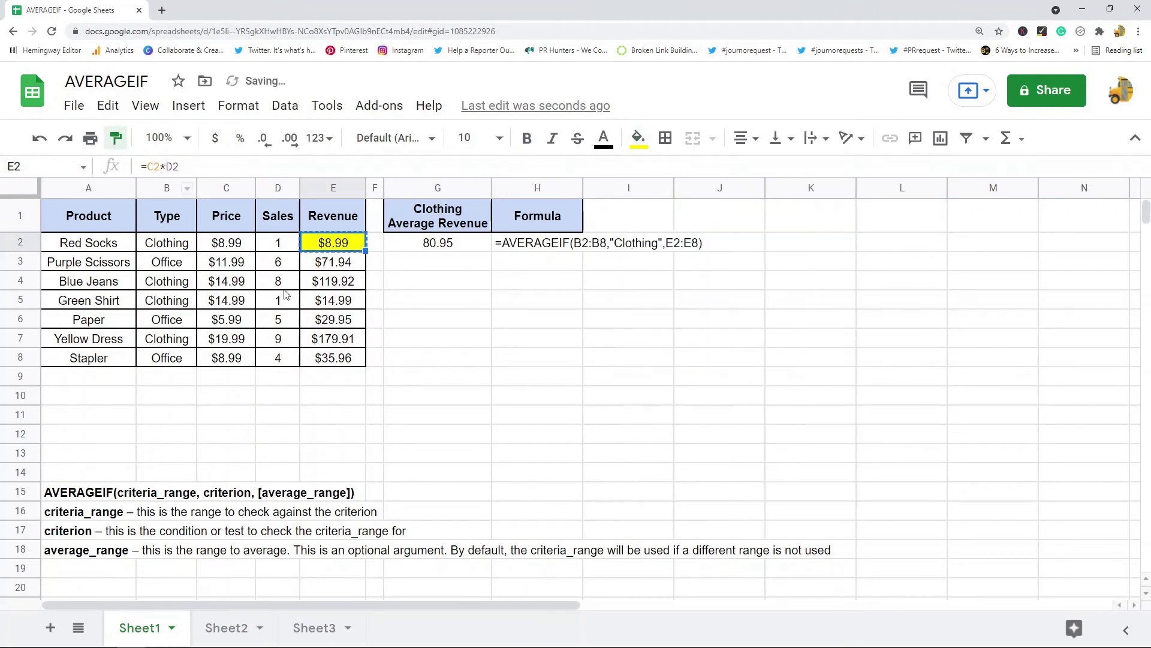
pyautogui.moveTo(331, 285); pyautogui.dragTo(333, 301)
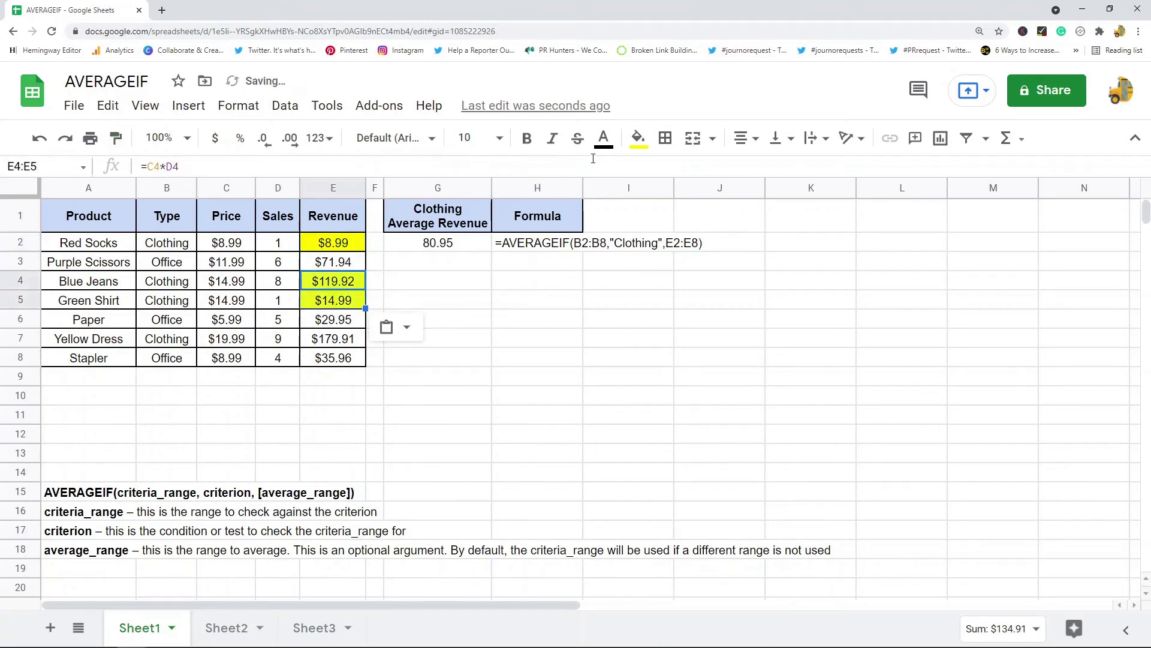
pyautogui.click(638, 138)
pyautogui.click(325, 346)
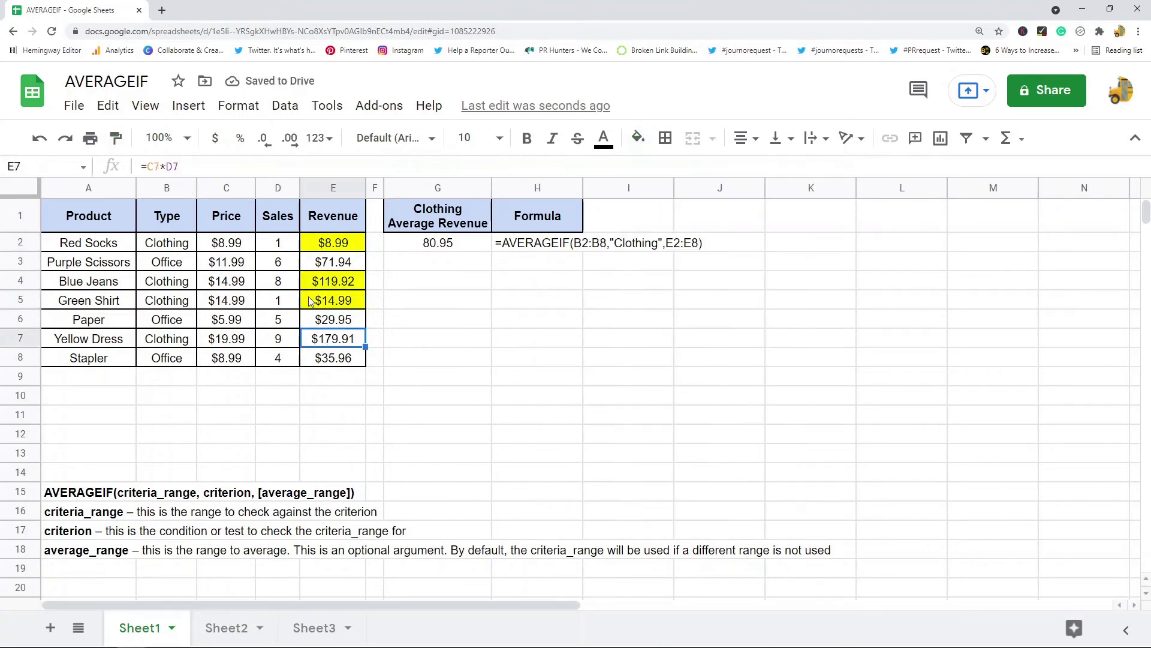
pyautogui.click(310, 301)
pyautogui.click(116, 138)
pyautogui.click(324, 341)
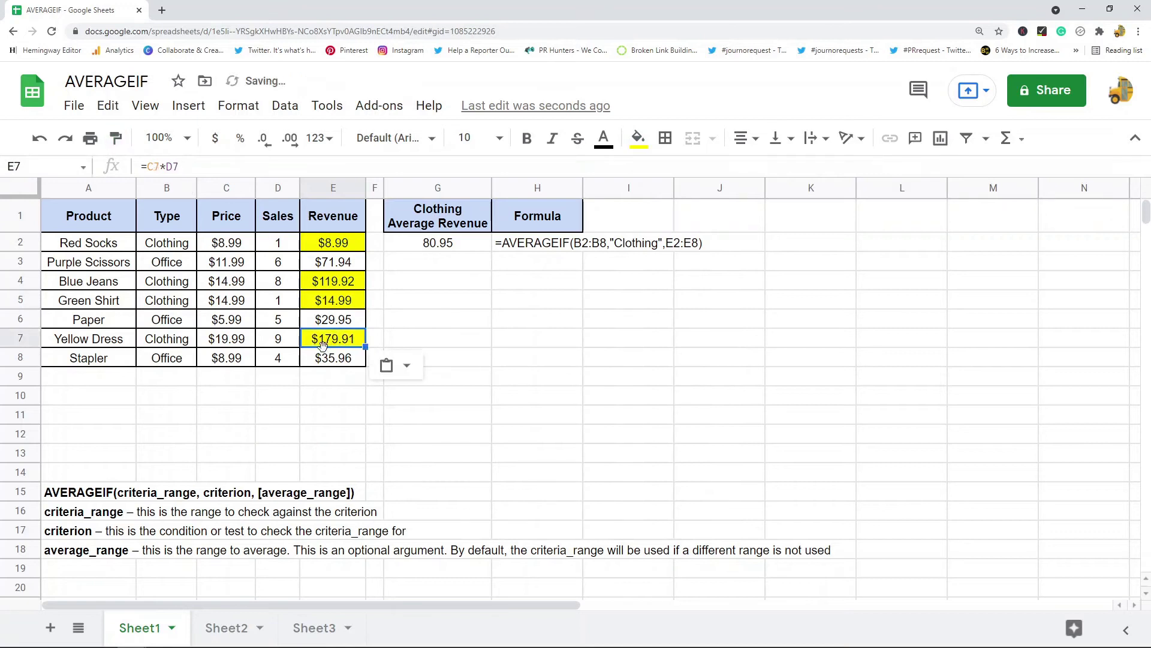
# Total the Clothing revenue in G7 with =E2+E4+E5+E7, giving $323.81
pyautogui.click(437, 336)
pyautogui.write('=')
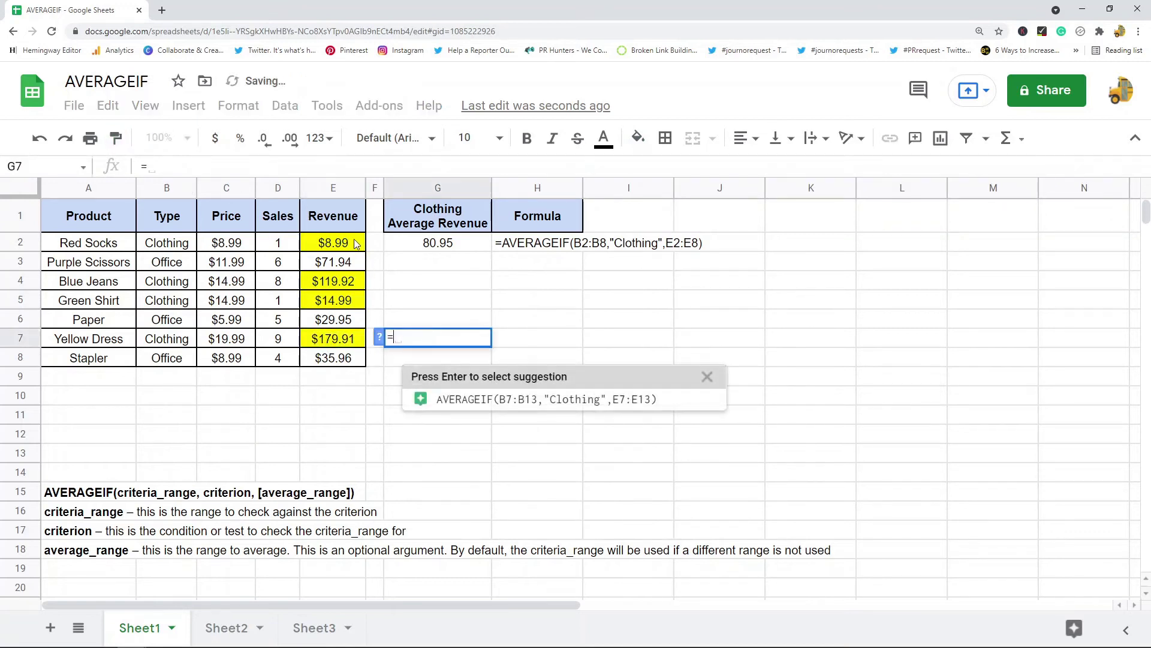
pyautogui.click(356, 243)
pyautogui.write('+')
pyautogui.click(354, 282)
pyautogui.write('+')
pyautogui.click(342, 303)
pyautogui.write('+')
pyautogui.click(346, 340)
pyautogui.press('Return')
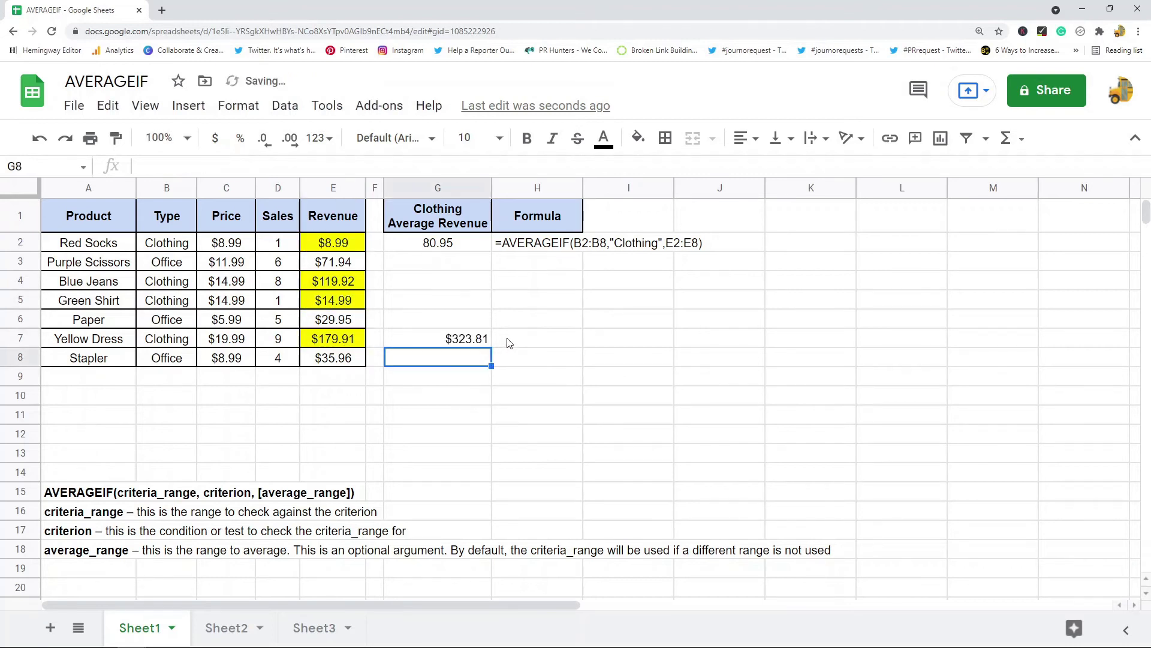
# Compute =G7/4 in H7, giving $80.95, and compare it with G2's AVERAGEIF result
pyautogui.click(507, 337)
pyautogui.write('=')
pyautogui.click(468, 340)
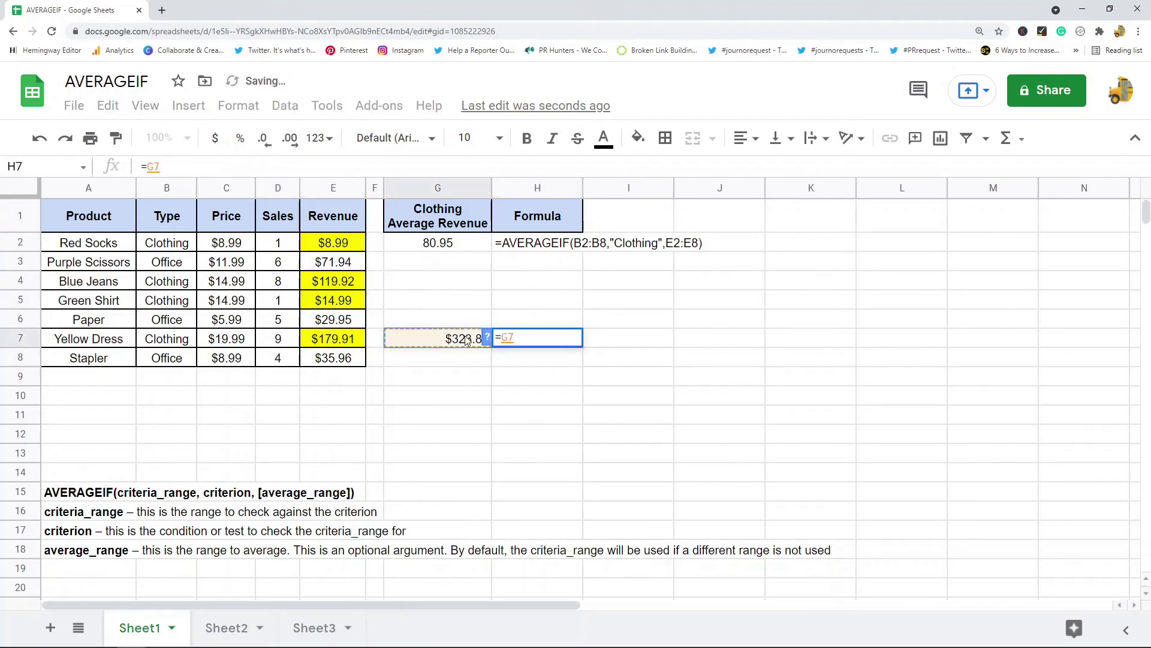
pyautogui.write('/4')
pyautogui.press('Return')
pyautogui.click(436, 249)
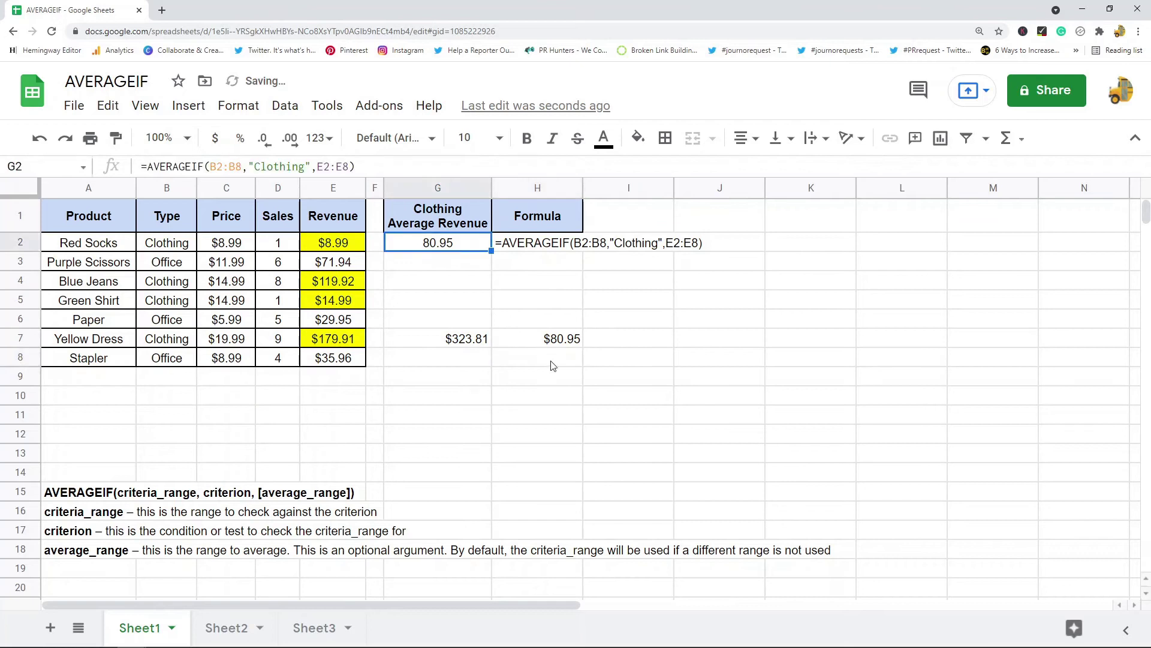
pyautogui.click(563, 339)
pyautogui.click(436, 246)
# Switch to Sheet2 and highlight the Department values B2:B8
pyautogui.click(226, 627)
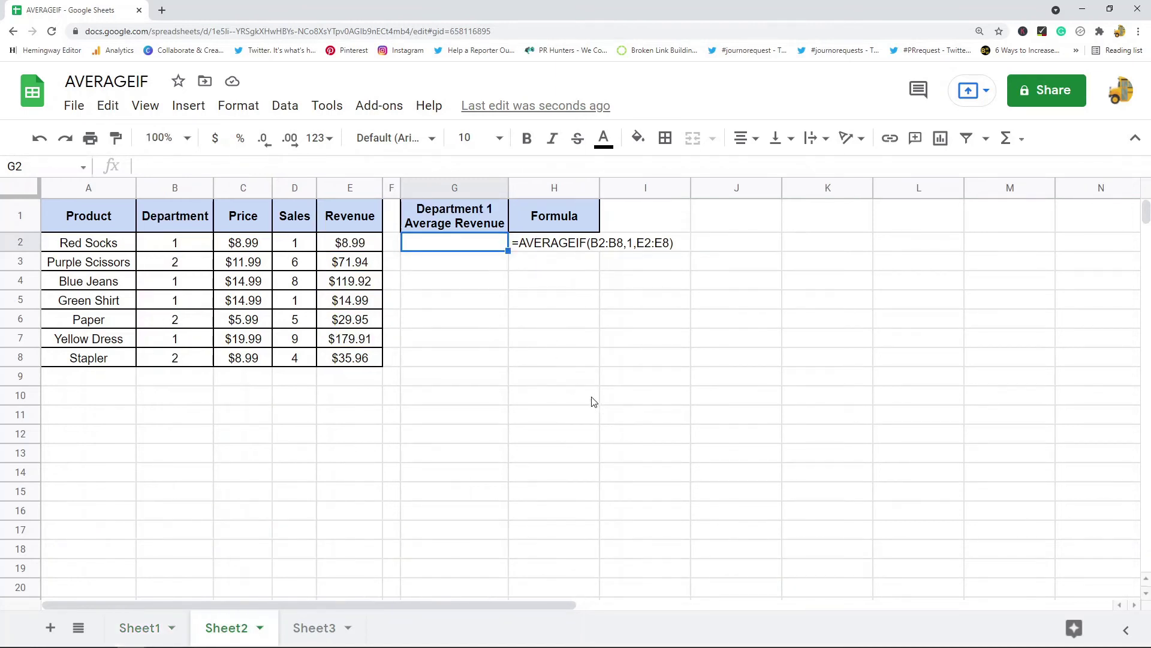
pyautogui.click(568, 360)
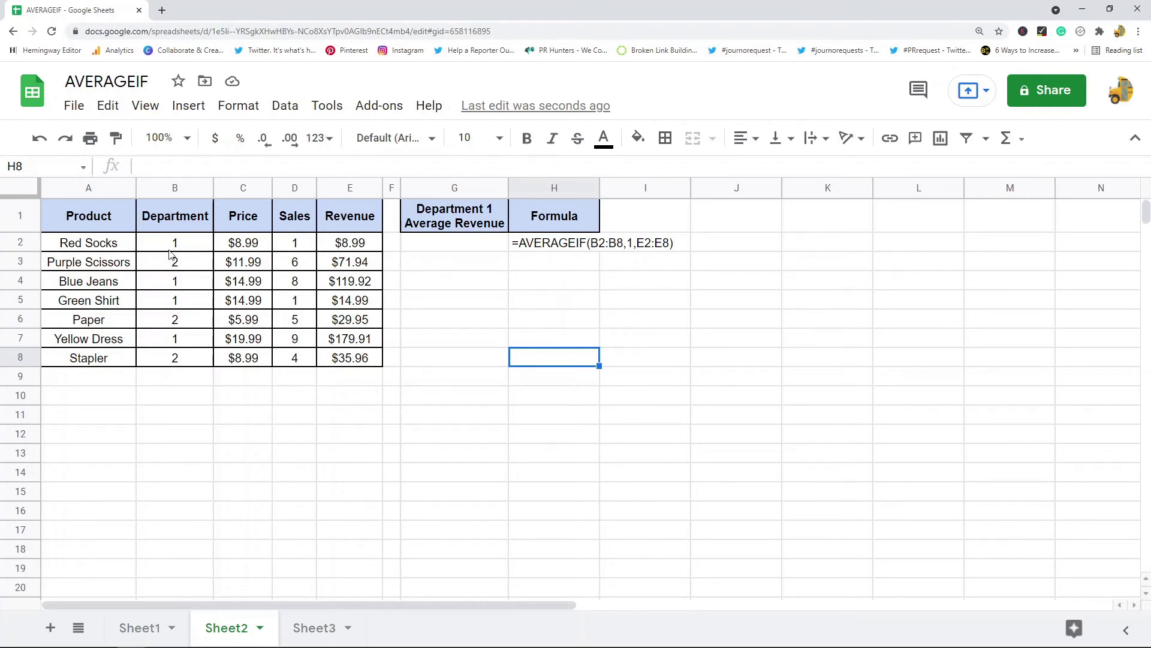
pyautogui.moveTo(181, 245); pyautogui.dragTo(192, 359)
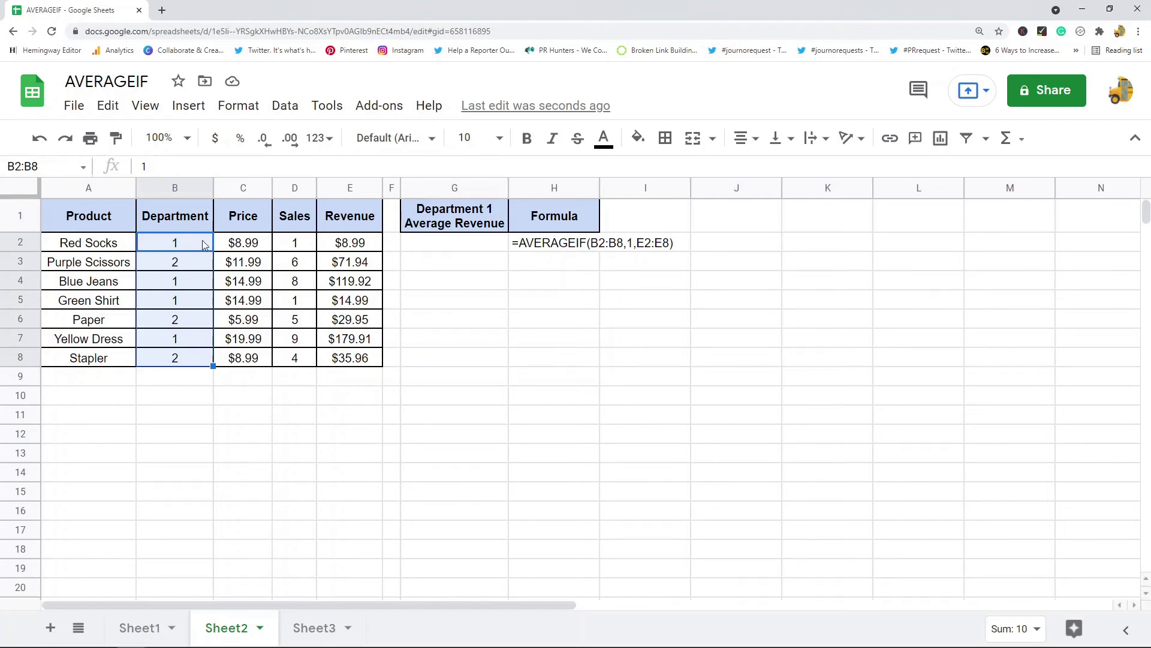
# Enter =AVERAGEIF(B2:B8,1,E2:E8) in G2, returning 80.95, then return to Sheet1
pyautogui.click(473, 243)
pyautogui.doubleClick(476, 241)
pyautogui.write('=averageif(')
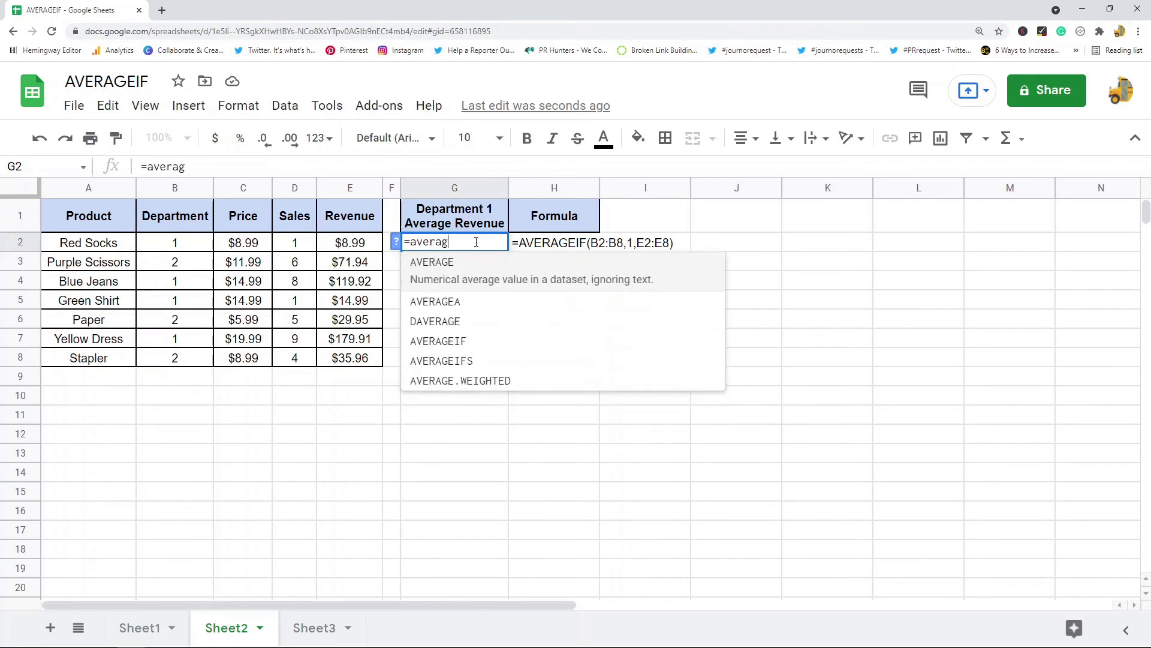
pyautogui.click(185, 247)
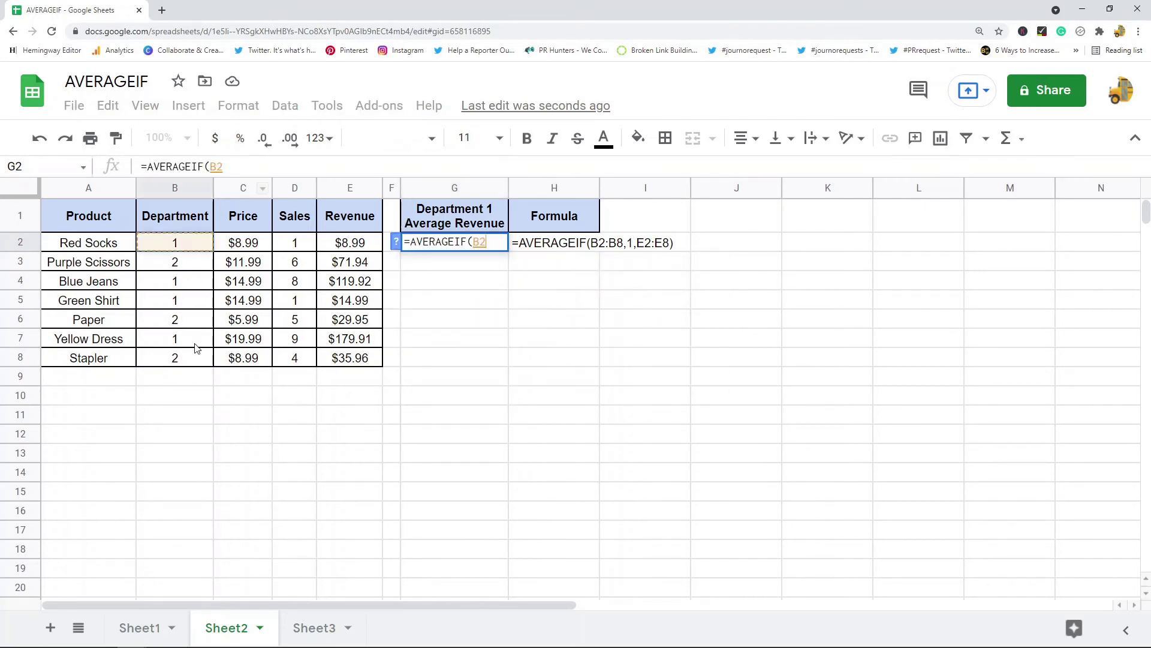
pyautogui.moveTo(193, 364); pyautogui.dragTo(191, 360)
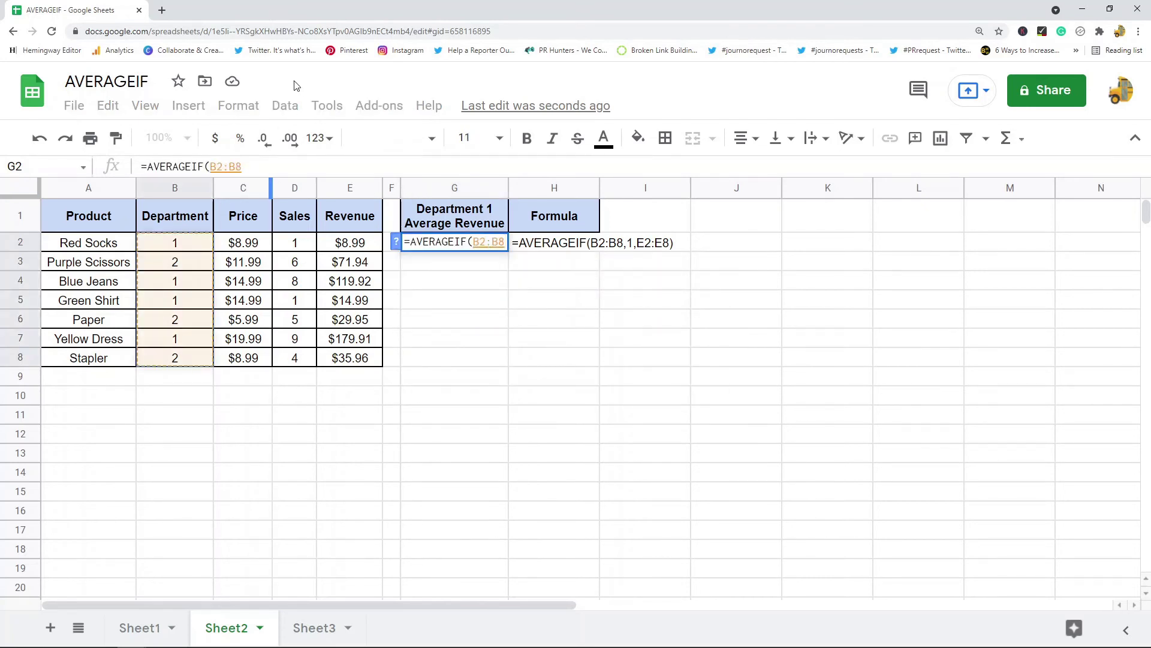
pyautogui.write(',')
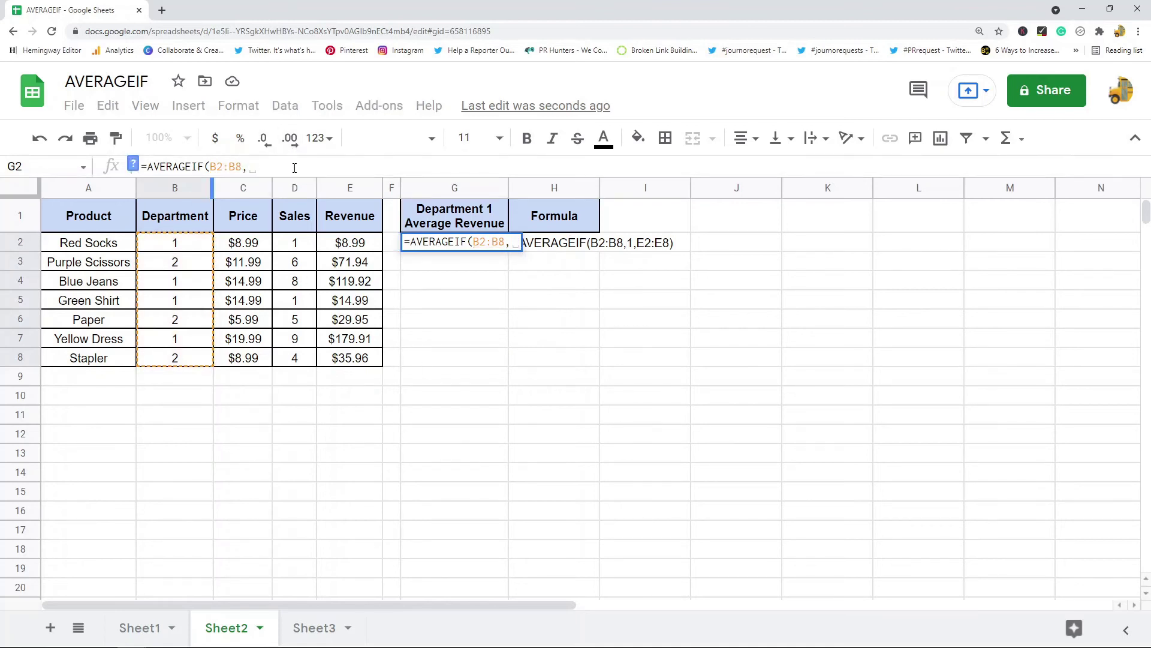
pyautogui.write('1')
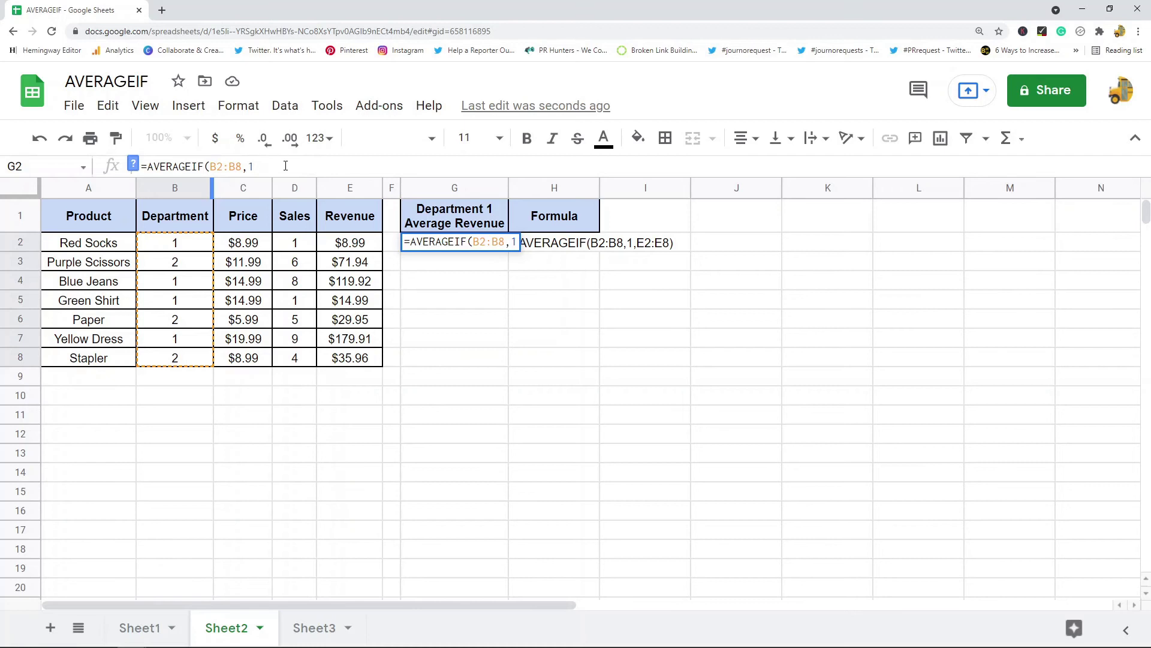
pyautogui.write(',')
pyautogui.moveTo(351, 243); pyautogui.dragTo(351, 360)
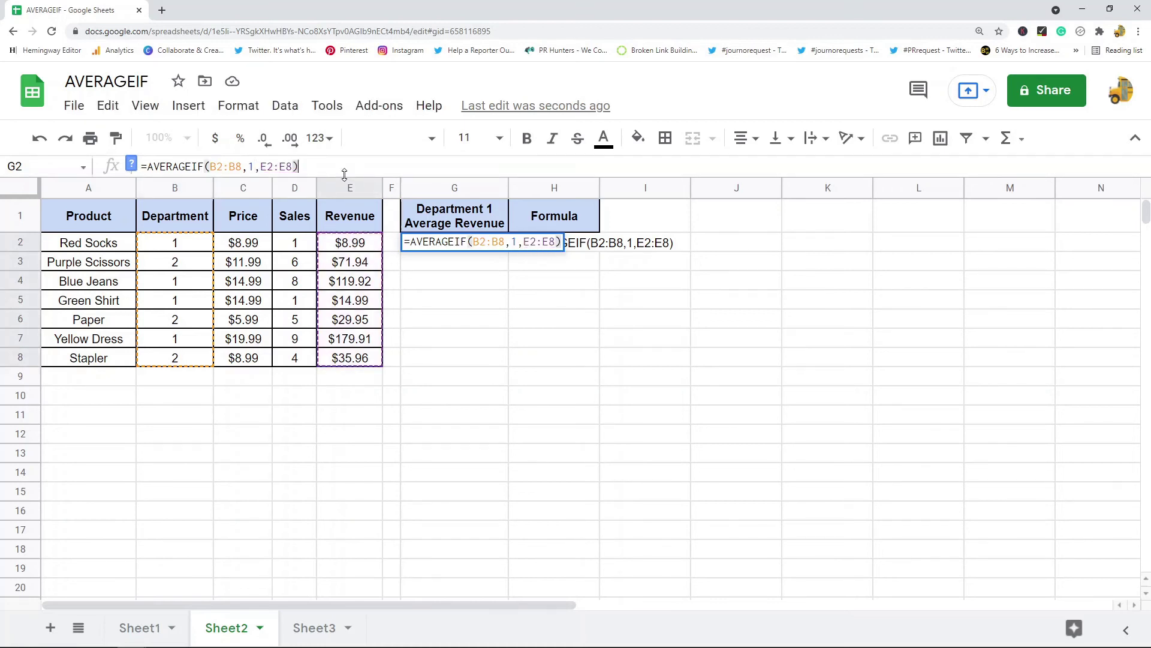
pyautogui.press('Return')
pyautogui.click(479, 244)
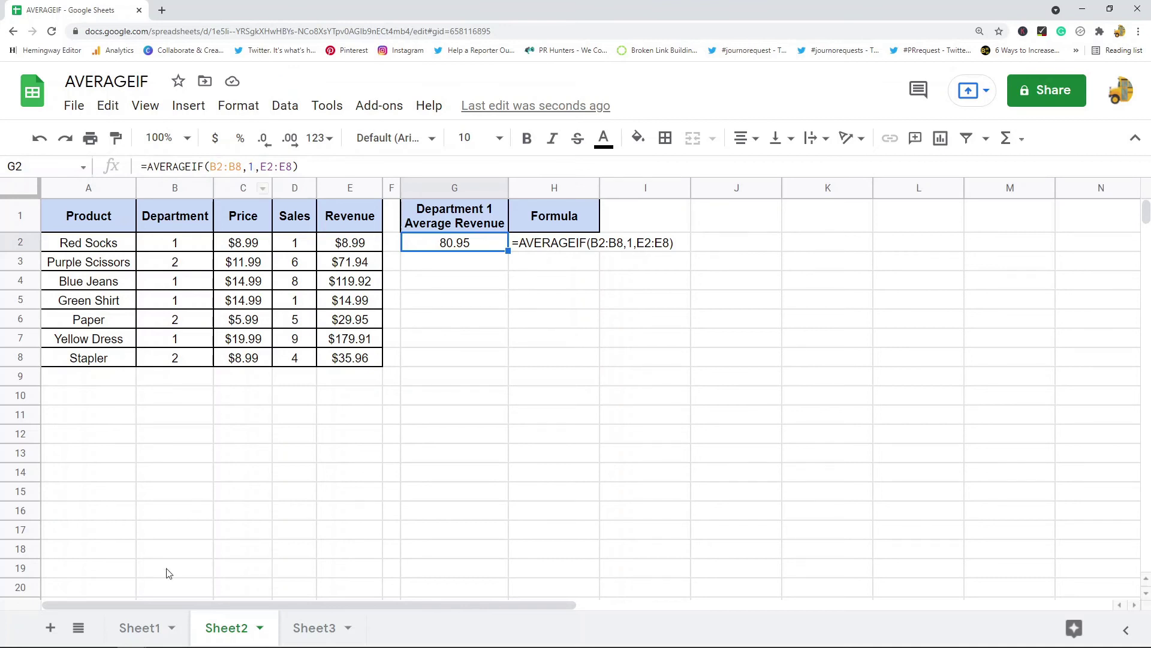
pyautogui.click(147, 627)
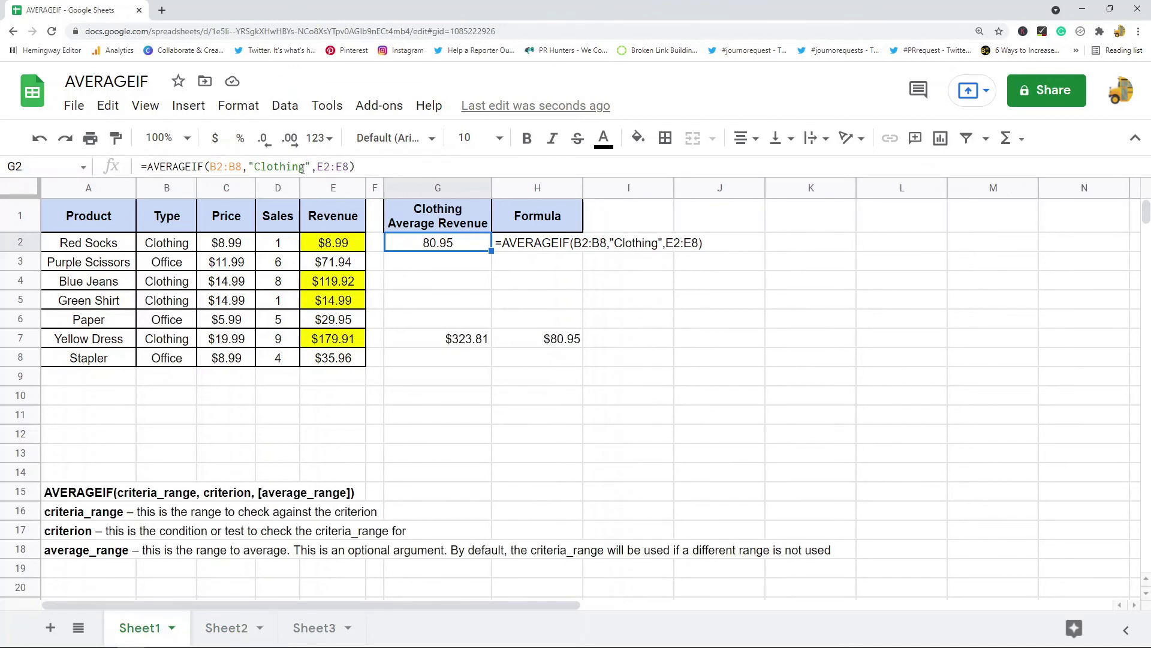
# Switch to Sheet3 and select its empty result cell G2
pyautogui.click(308, 627)
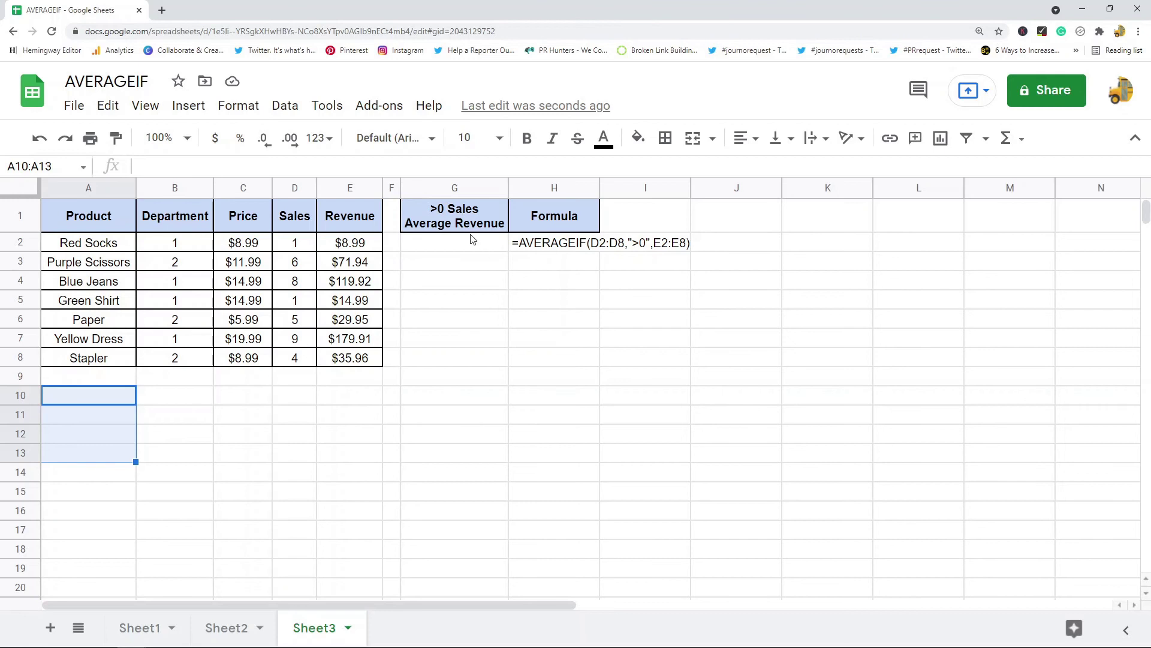
pyautogui.click(452, 249)
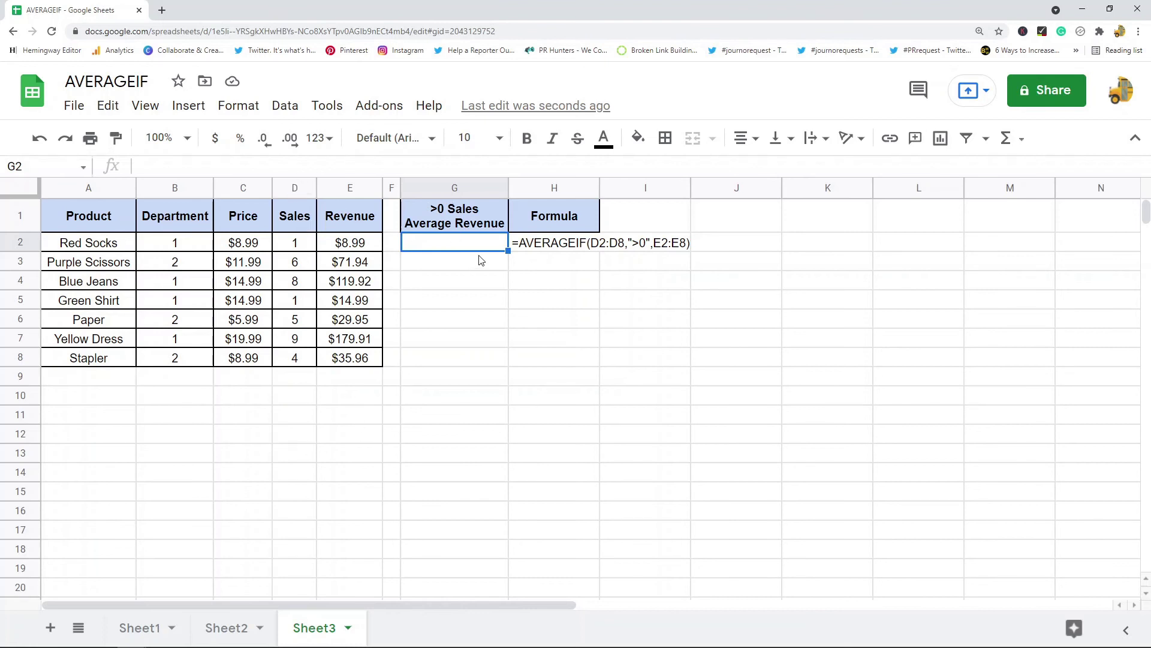
# Enter =AVERAGEIF(D2:D8,">0",E2:E8) in Sheet3's G2, returning 65.95
pyautogui.write('=')
pyautogui.moveTo(304, 248); pyautogui.dragTo(298, 371)
pyautogui.press('BackSpace')
pyautogui.press('BackSpace')
pyautogui.press('BackSpace')
pyautogui.press('BackSpace')
pyautogui.press('BackSpace')
pyautogui.write('averageif')
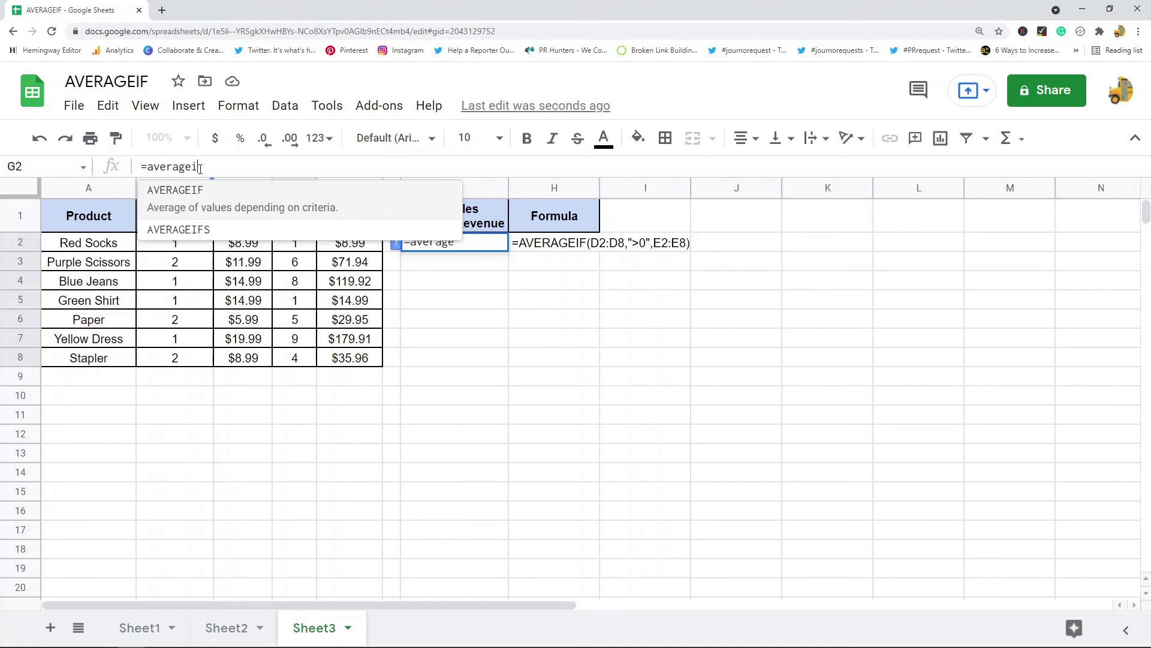
pyautogui.press('Tab')
pyautogui.click(308, 247)
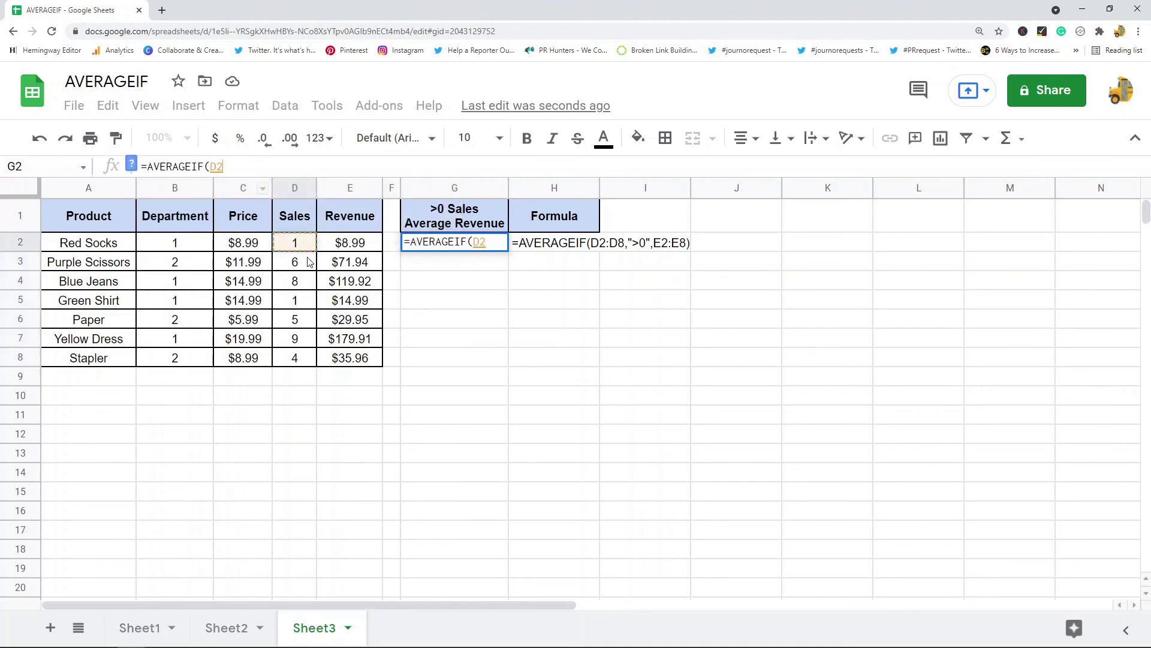
pyautogui.keyDown('shift'); pyautogui.click(303, 360); pyautogui.keyUp('shift')
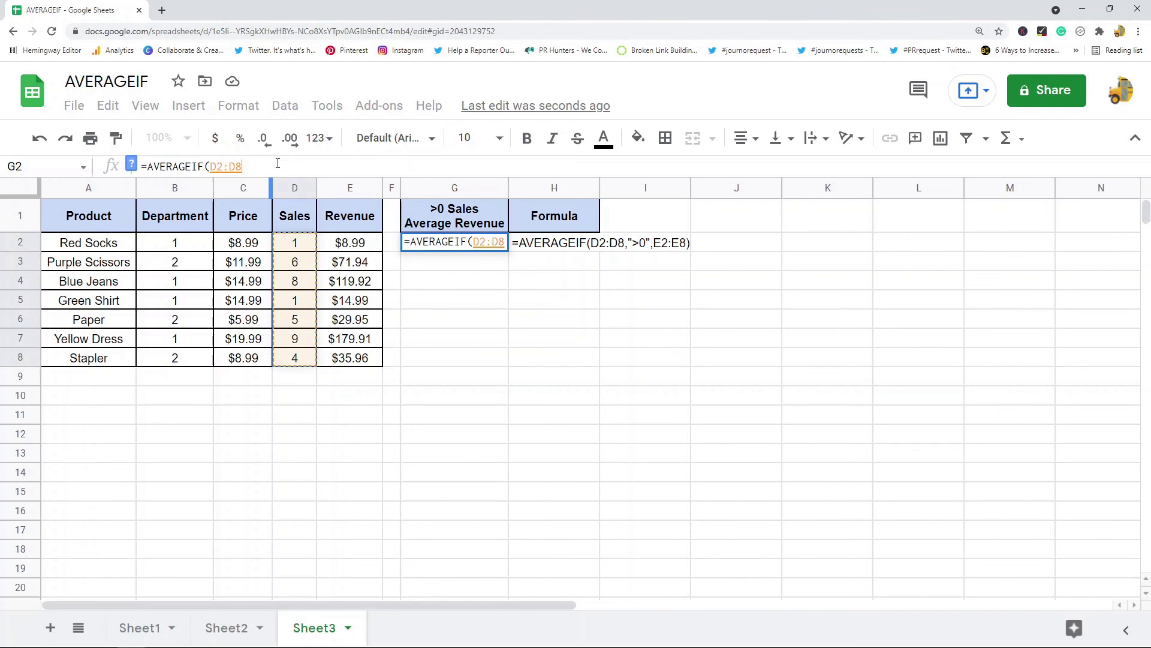
pyautogui.write(',')
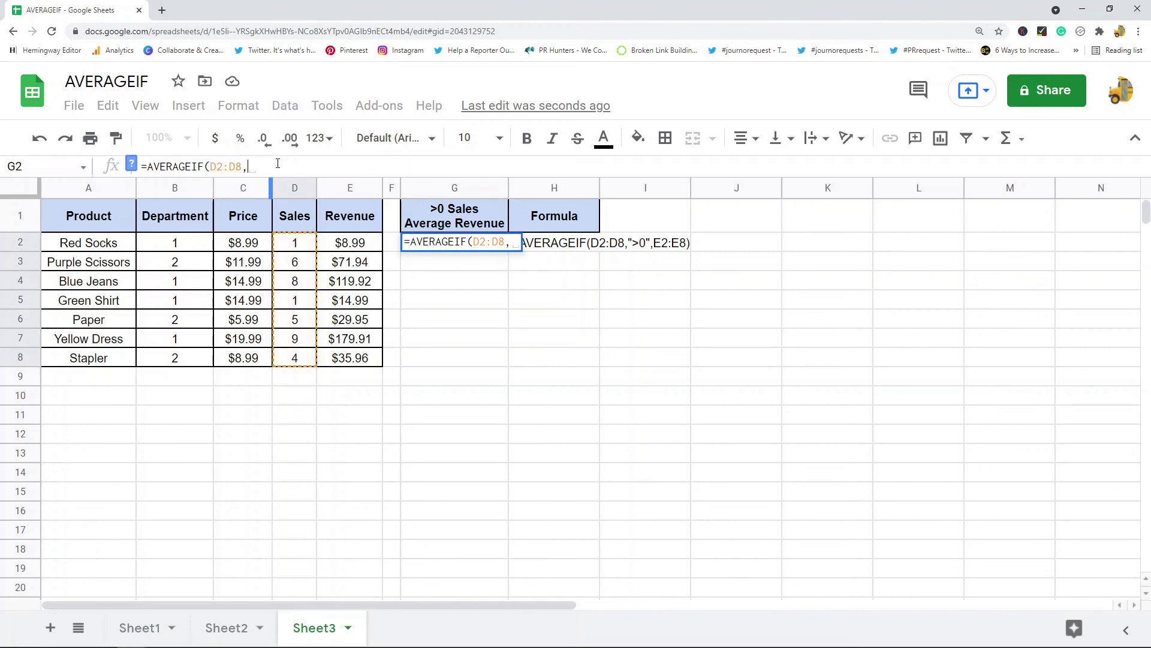
pyautogui.write('"')
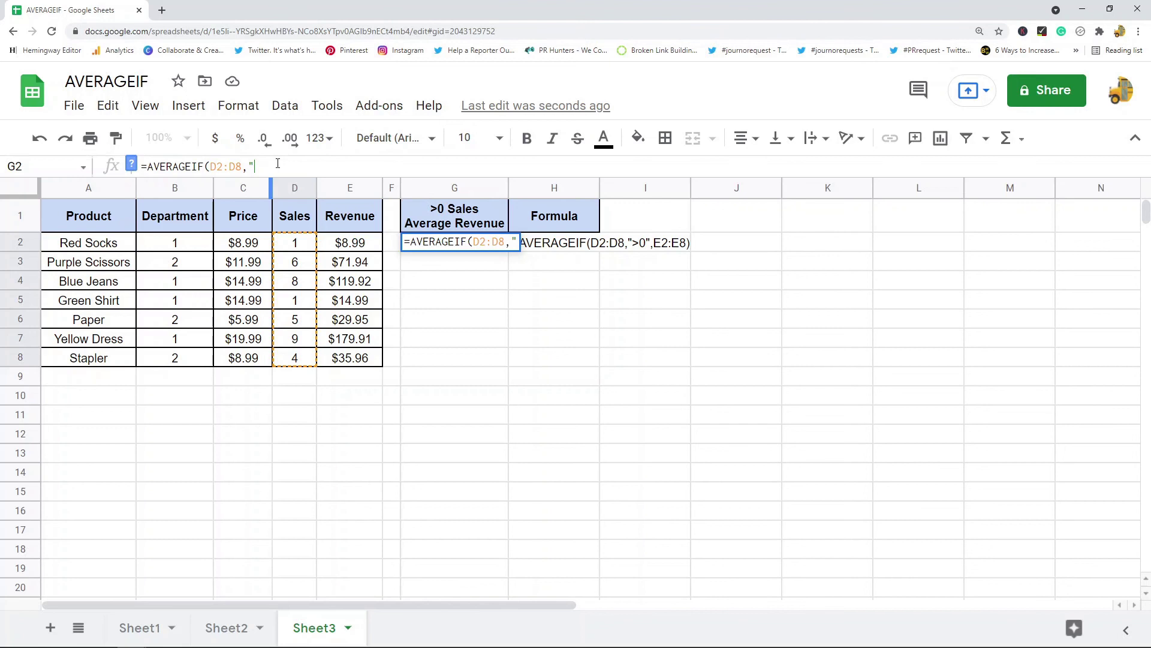
pyautogui.write('>0",')
pyautogui.click(360, 250)
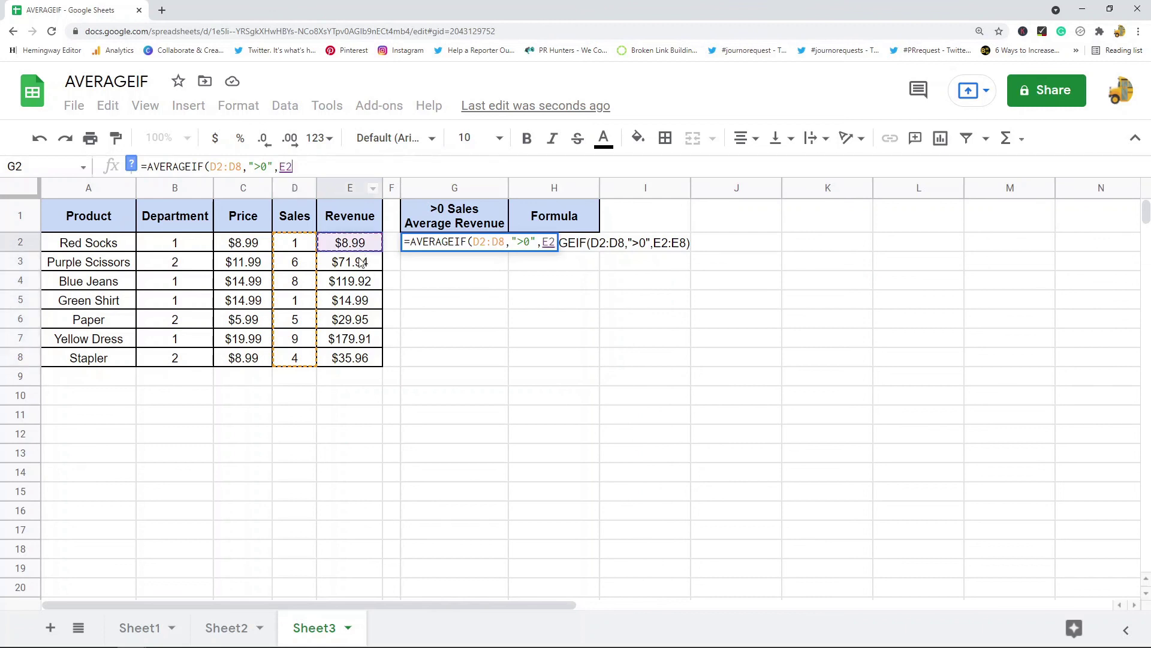
pyautogui.moveTo(350, 365); pyautogui.dragTo(350, 365)
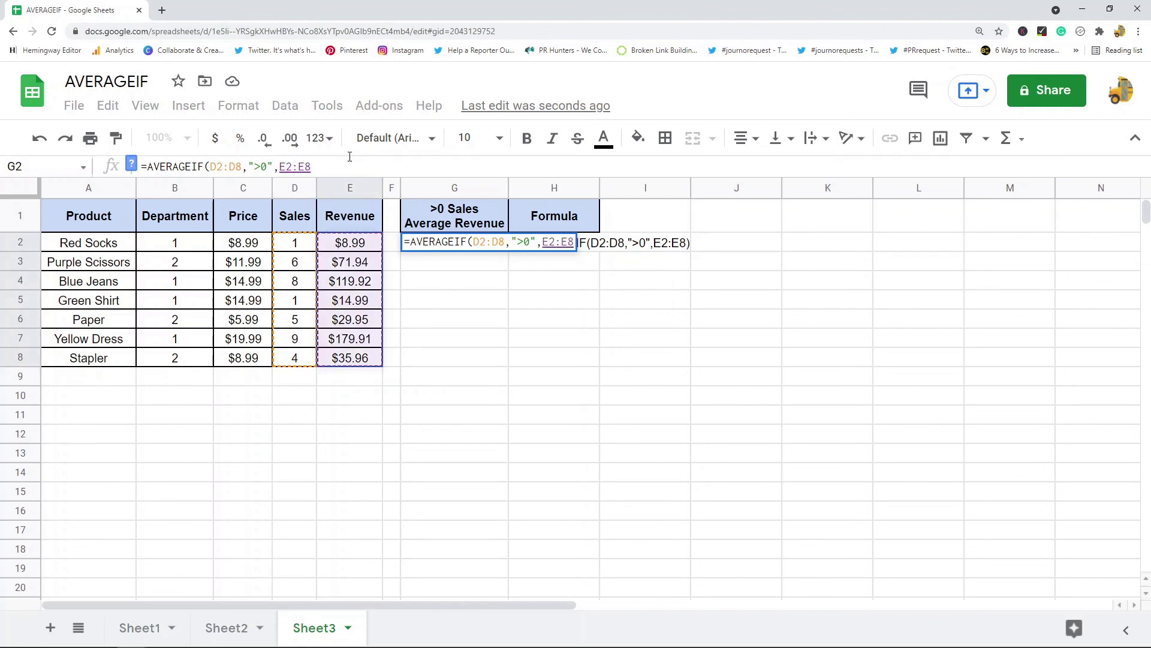
pyautogui.press('Return')
pyautogui.click(454, 246)
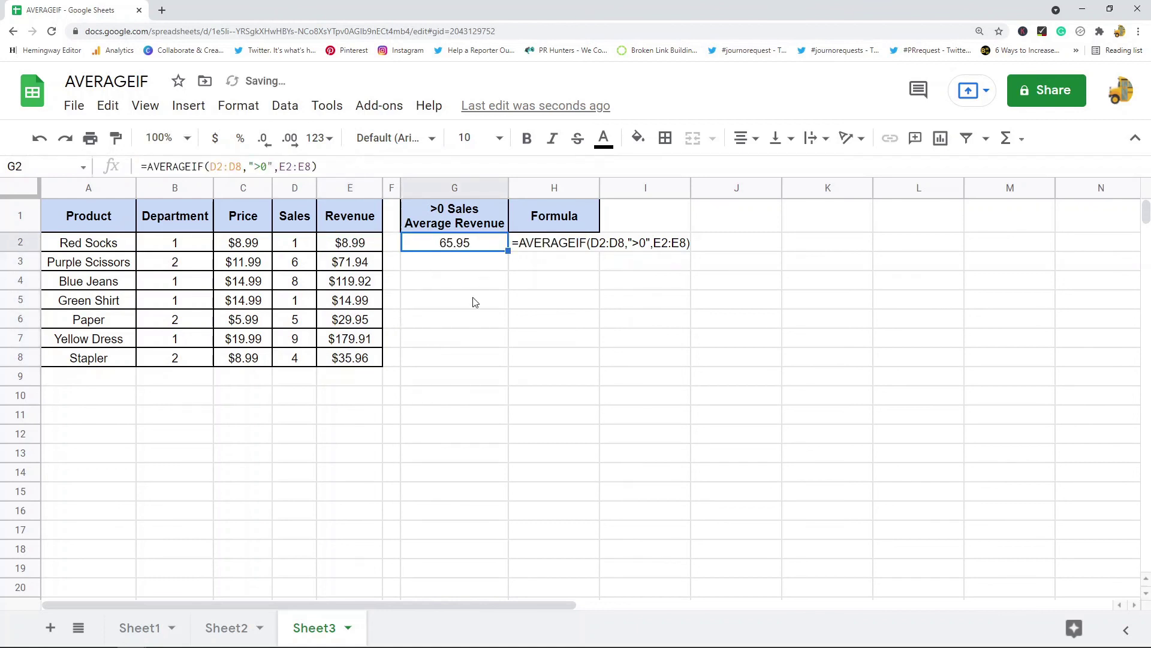